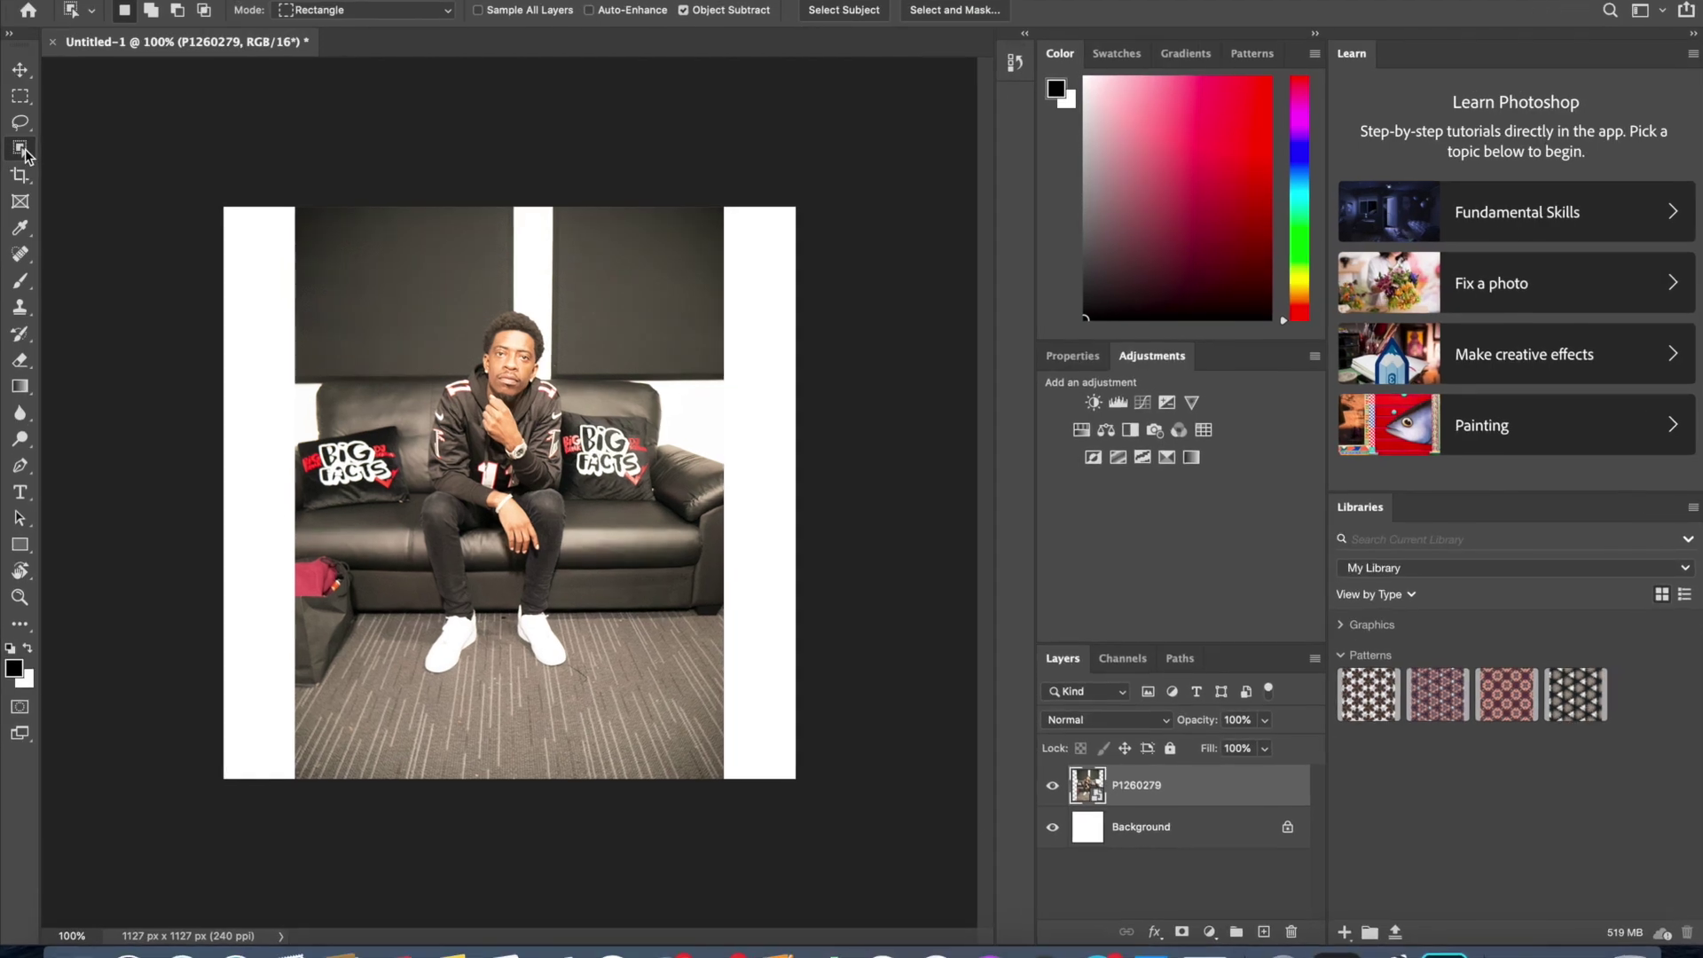
Select the seated man in the photo using the Object Selection Tool in Rectangle mode.
right_click(107, 184)
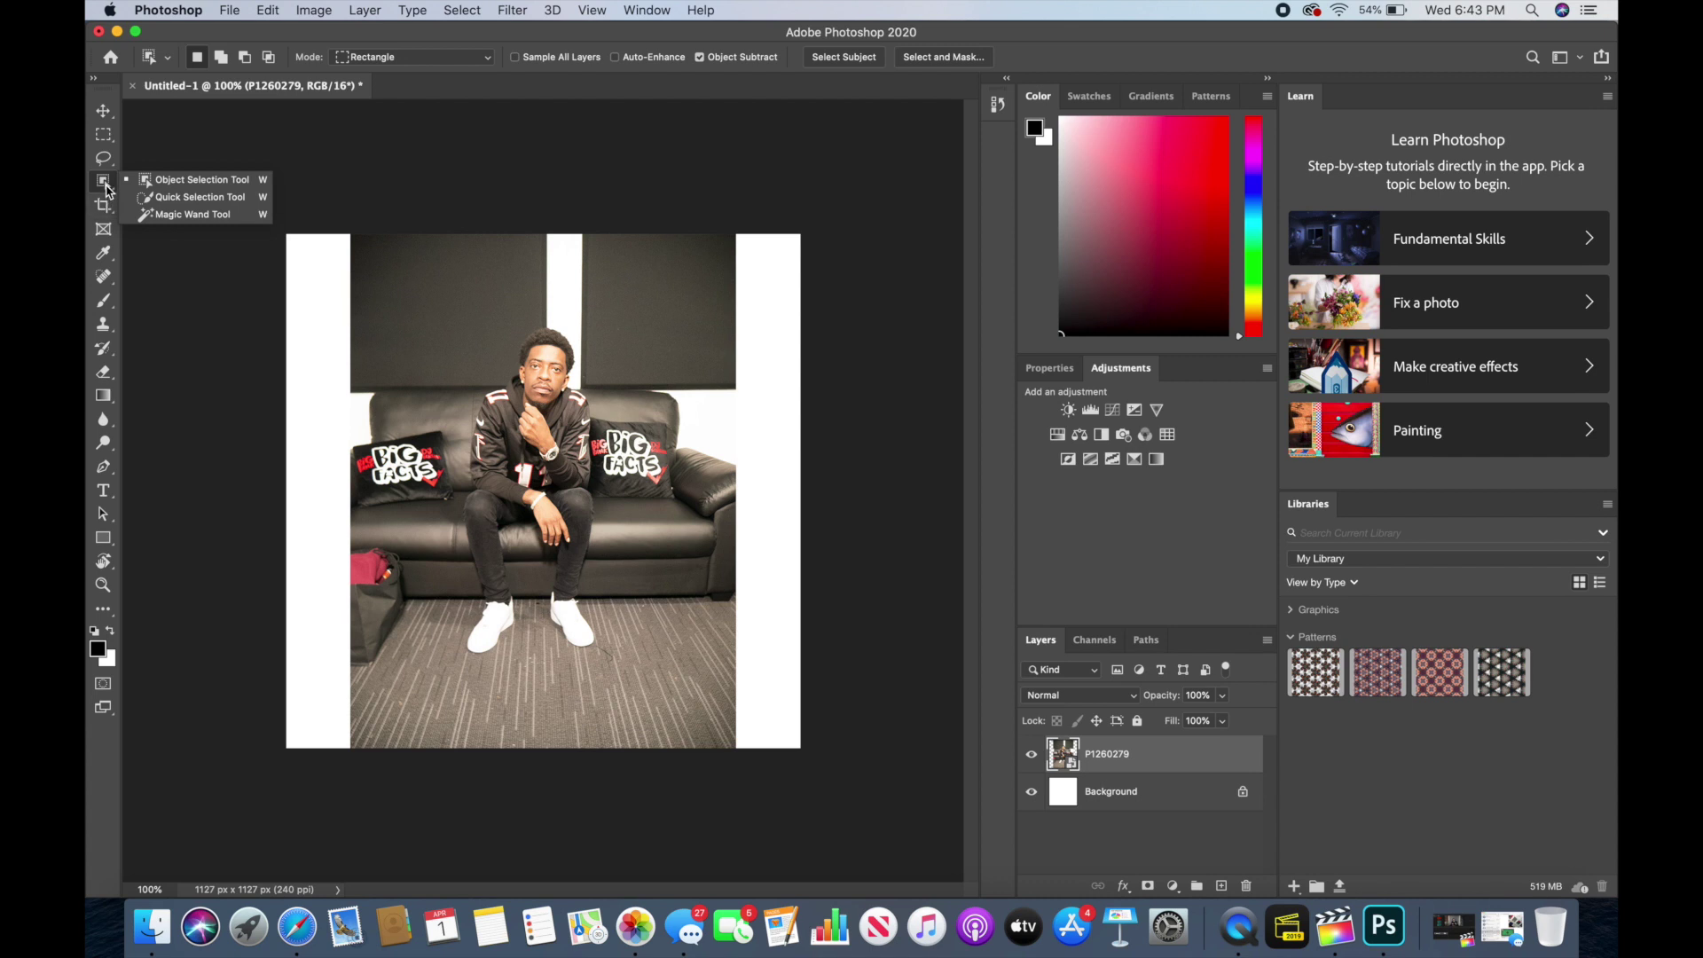
left_click(161, 183)
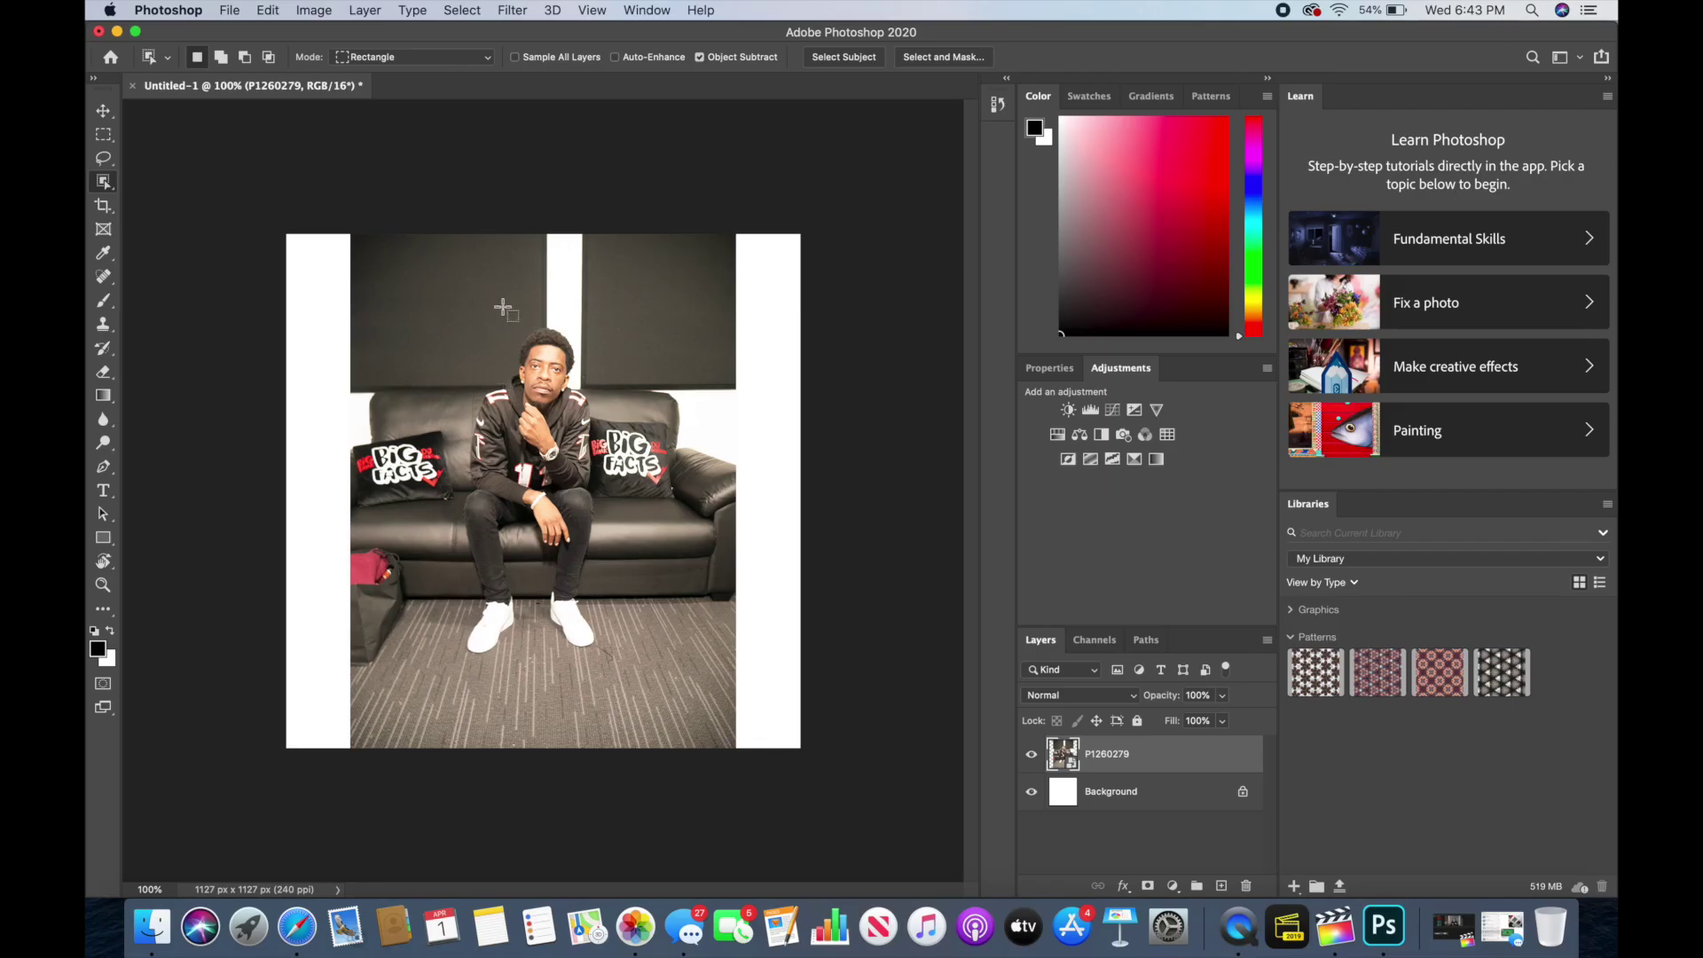
left_click_drag(439, 313, 630, 534)
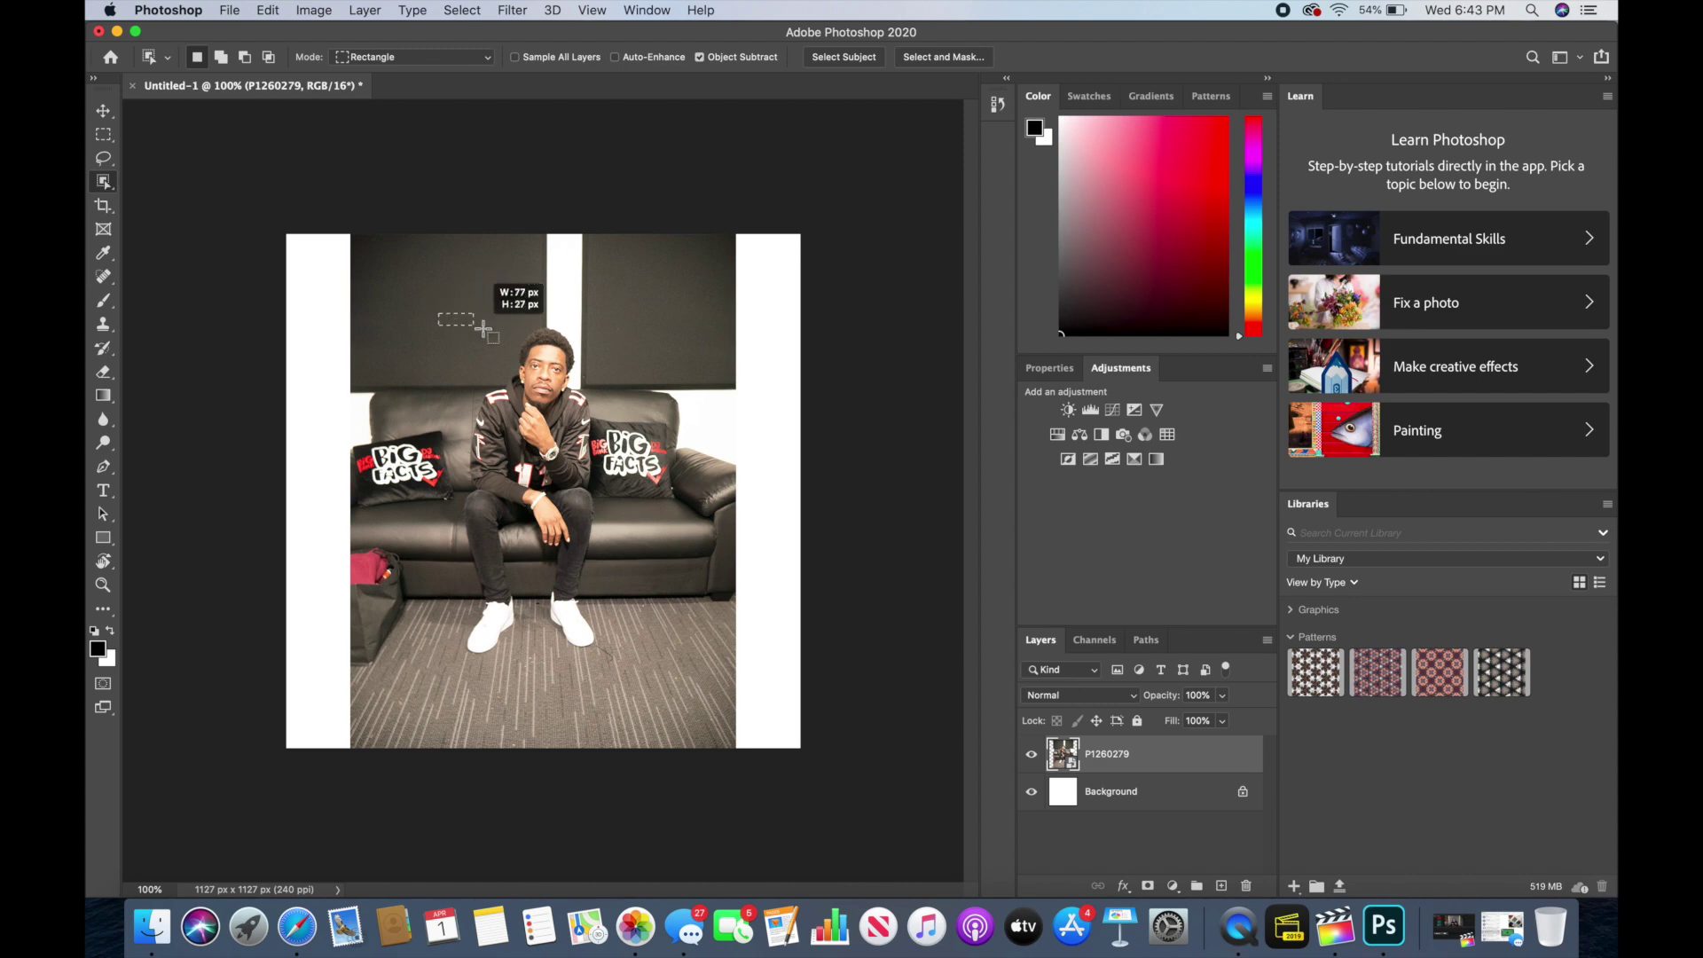
left_click_drag(832, 564, 815, 752)
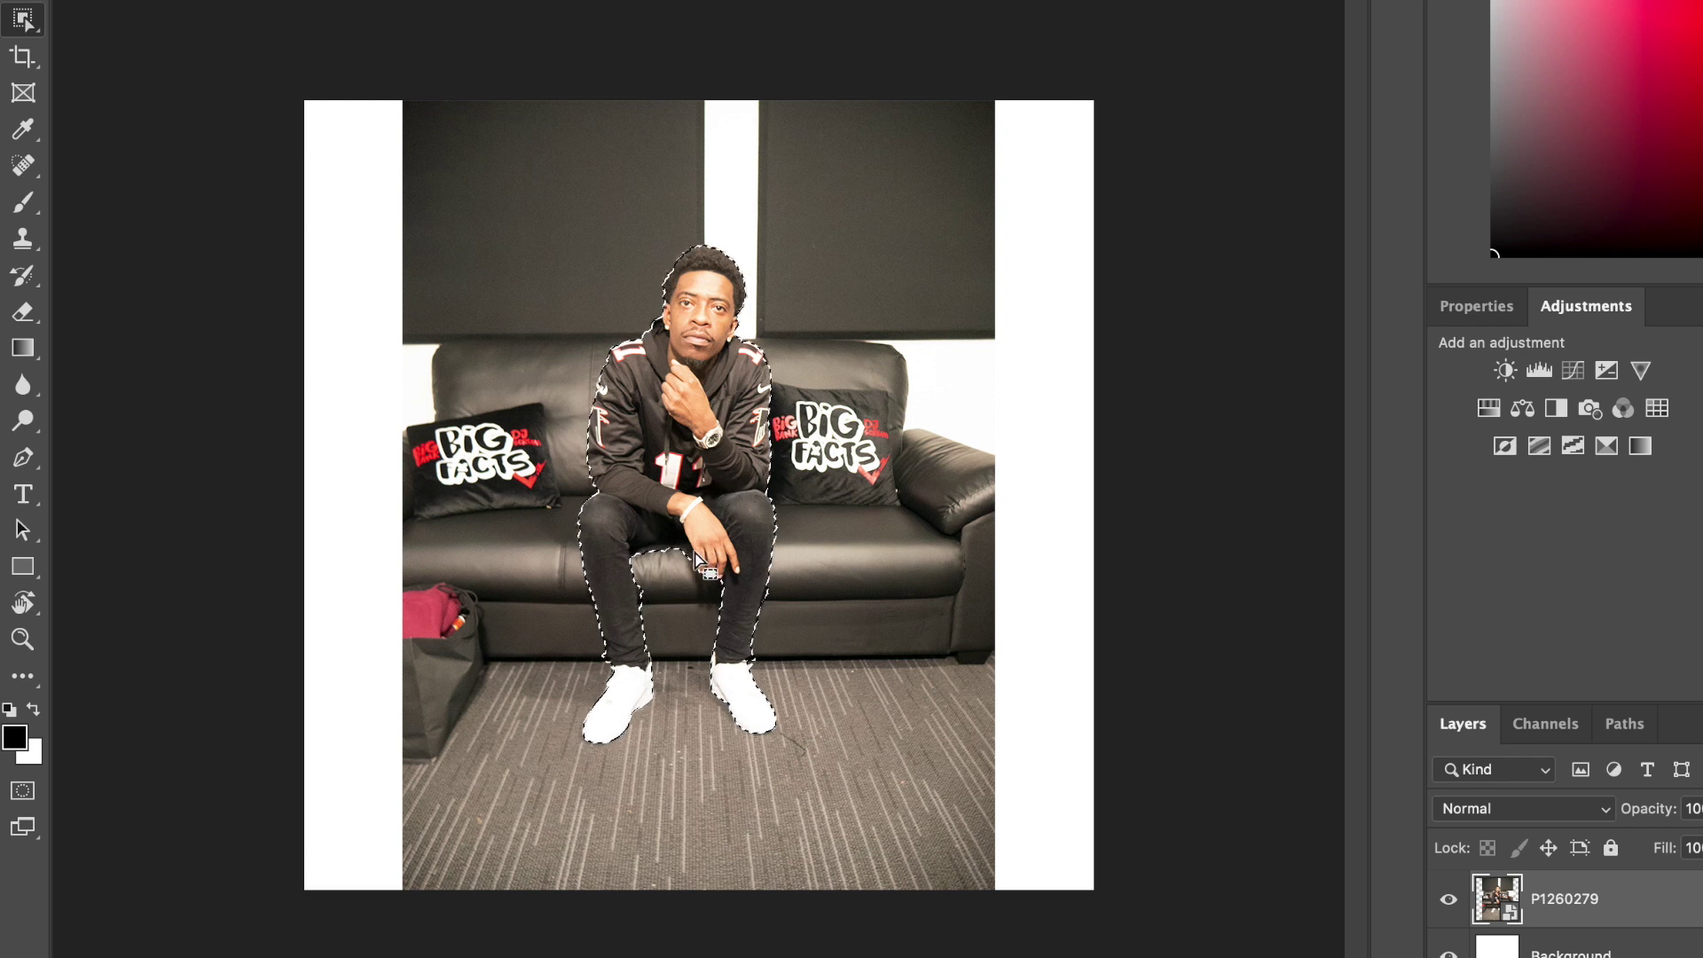
scroll(705, 548, "up", 1)
scroll(697, 556, "up", 3)
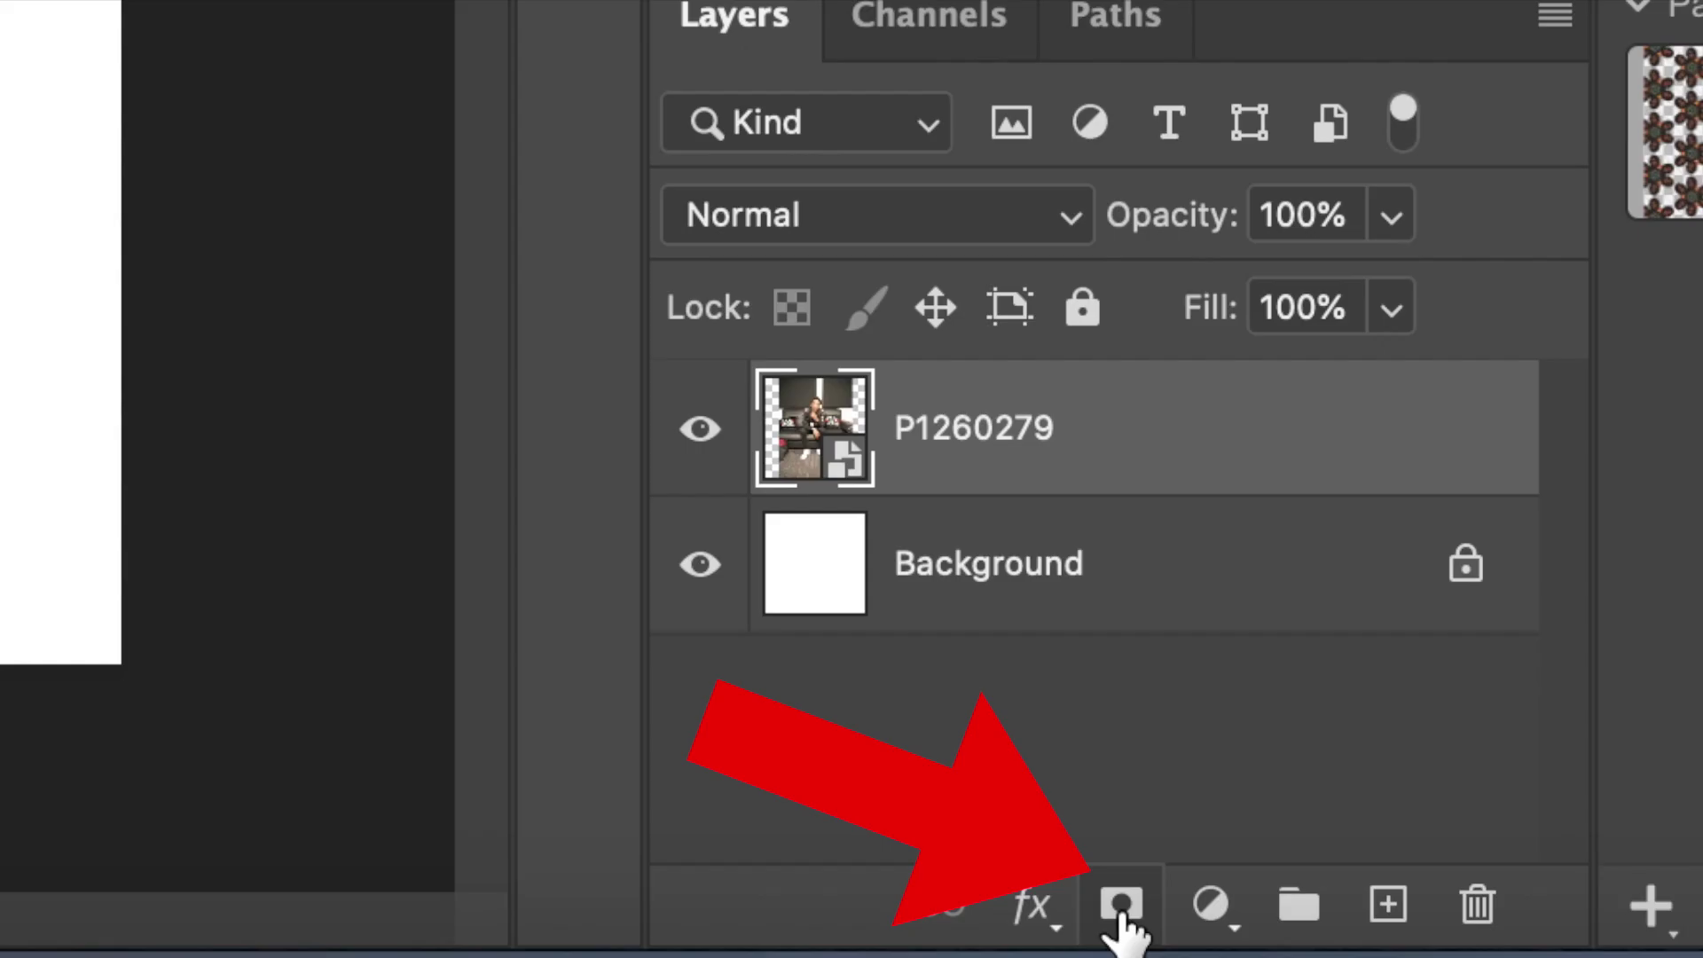
Mask the P1260279 layer to the selected man, and unlock and delete the white Background layer.
left_click(1120, 914)
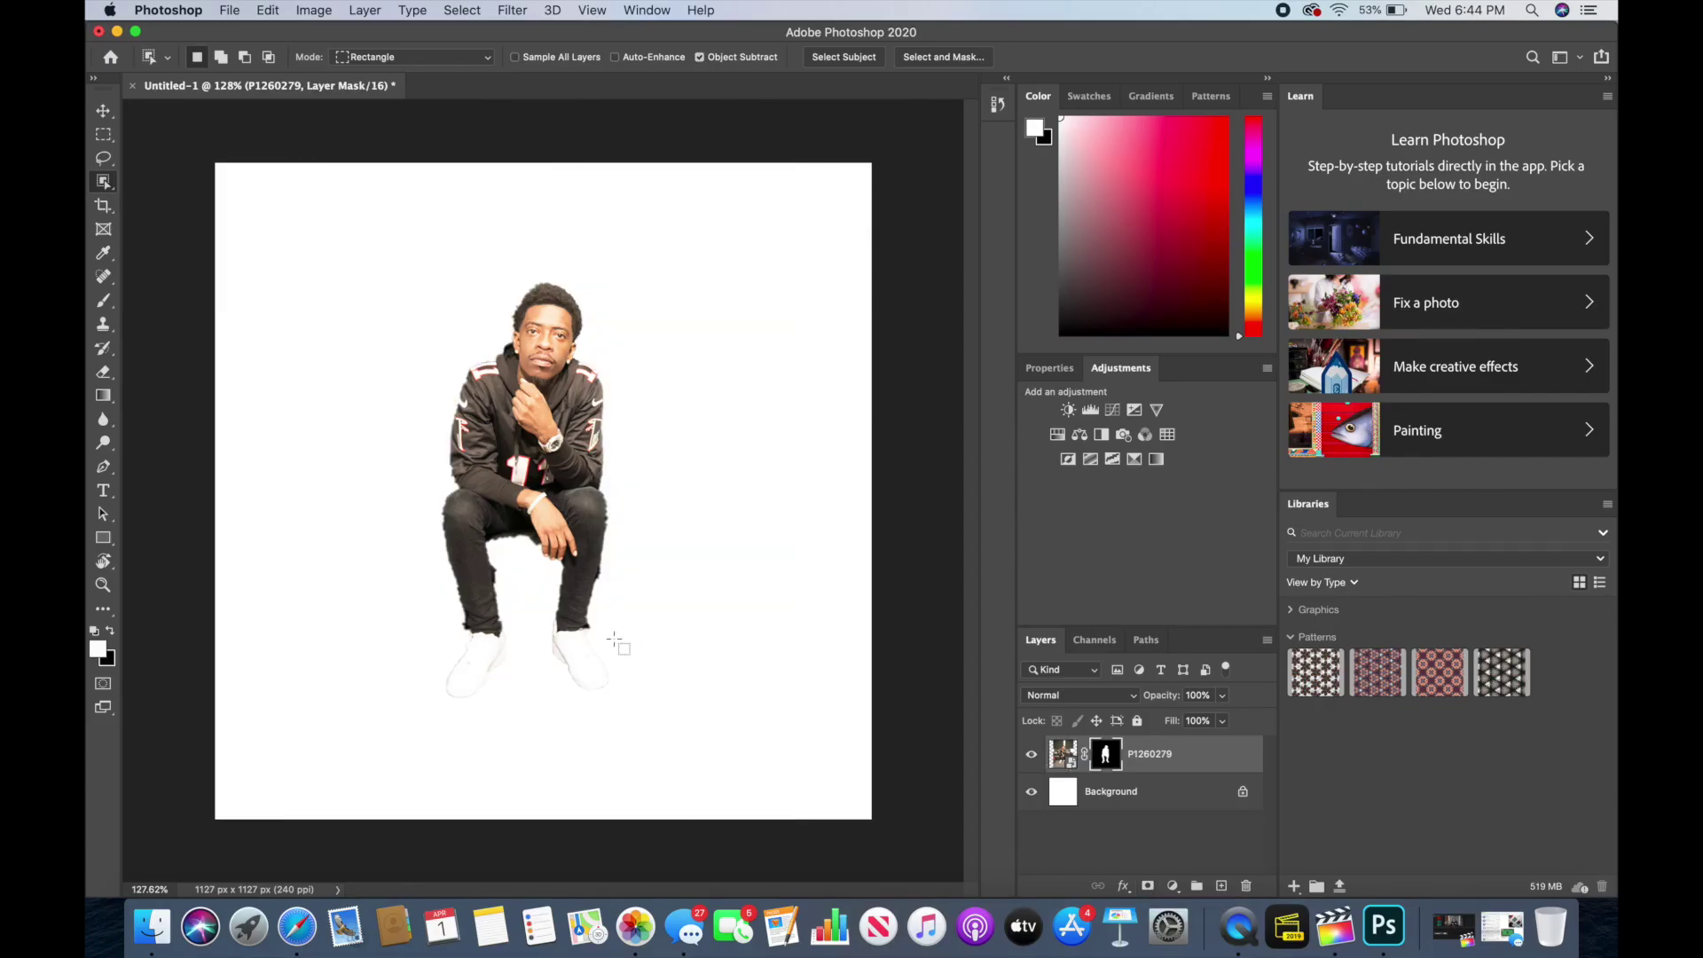
key("a")
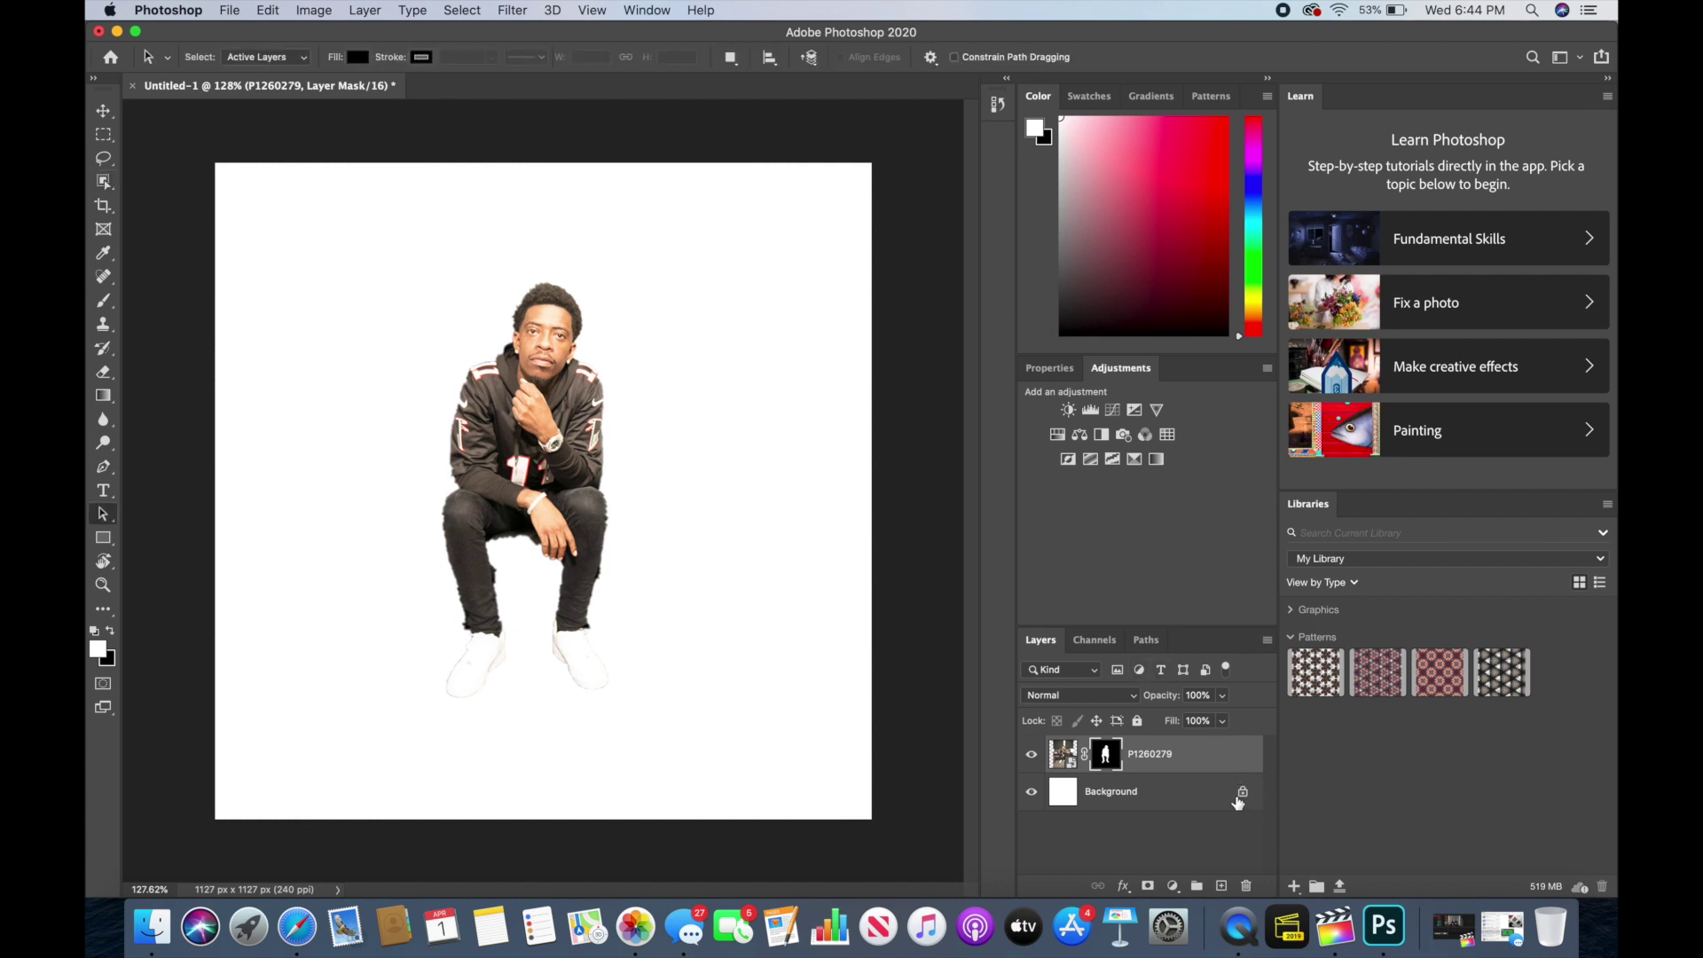
left_click(1240, 795)
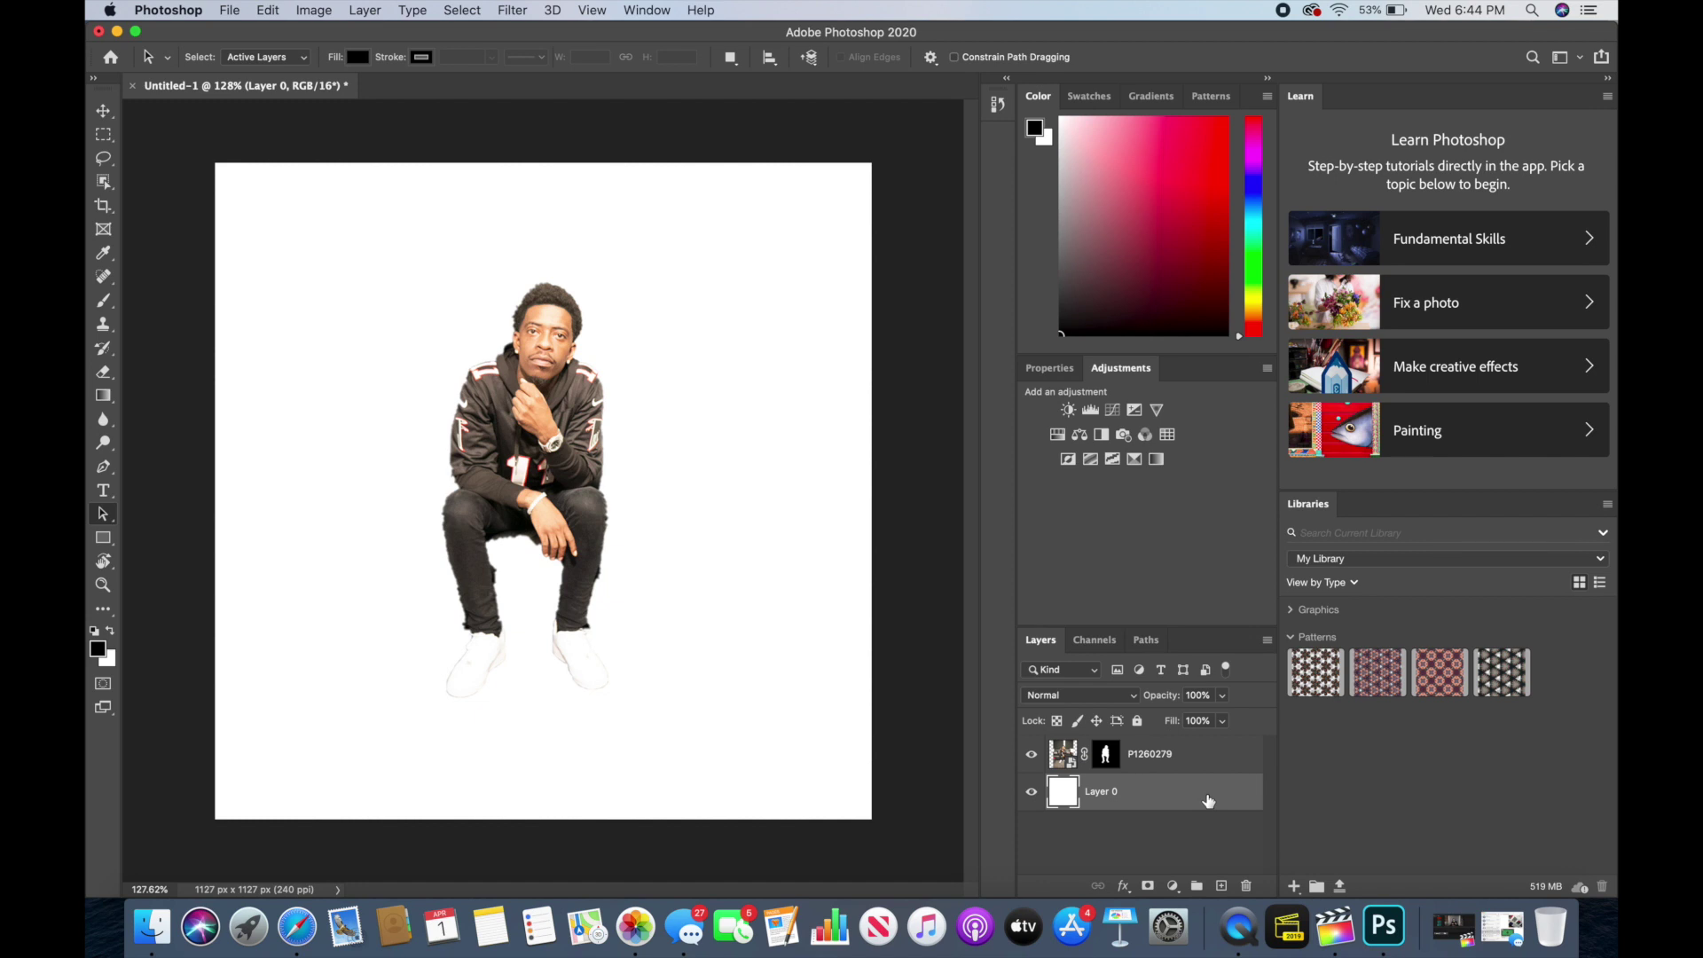
key("Delete")
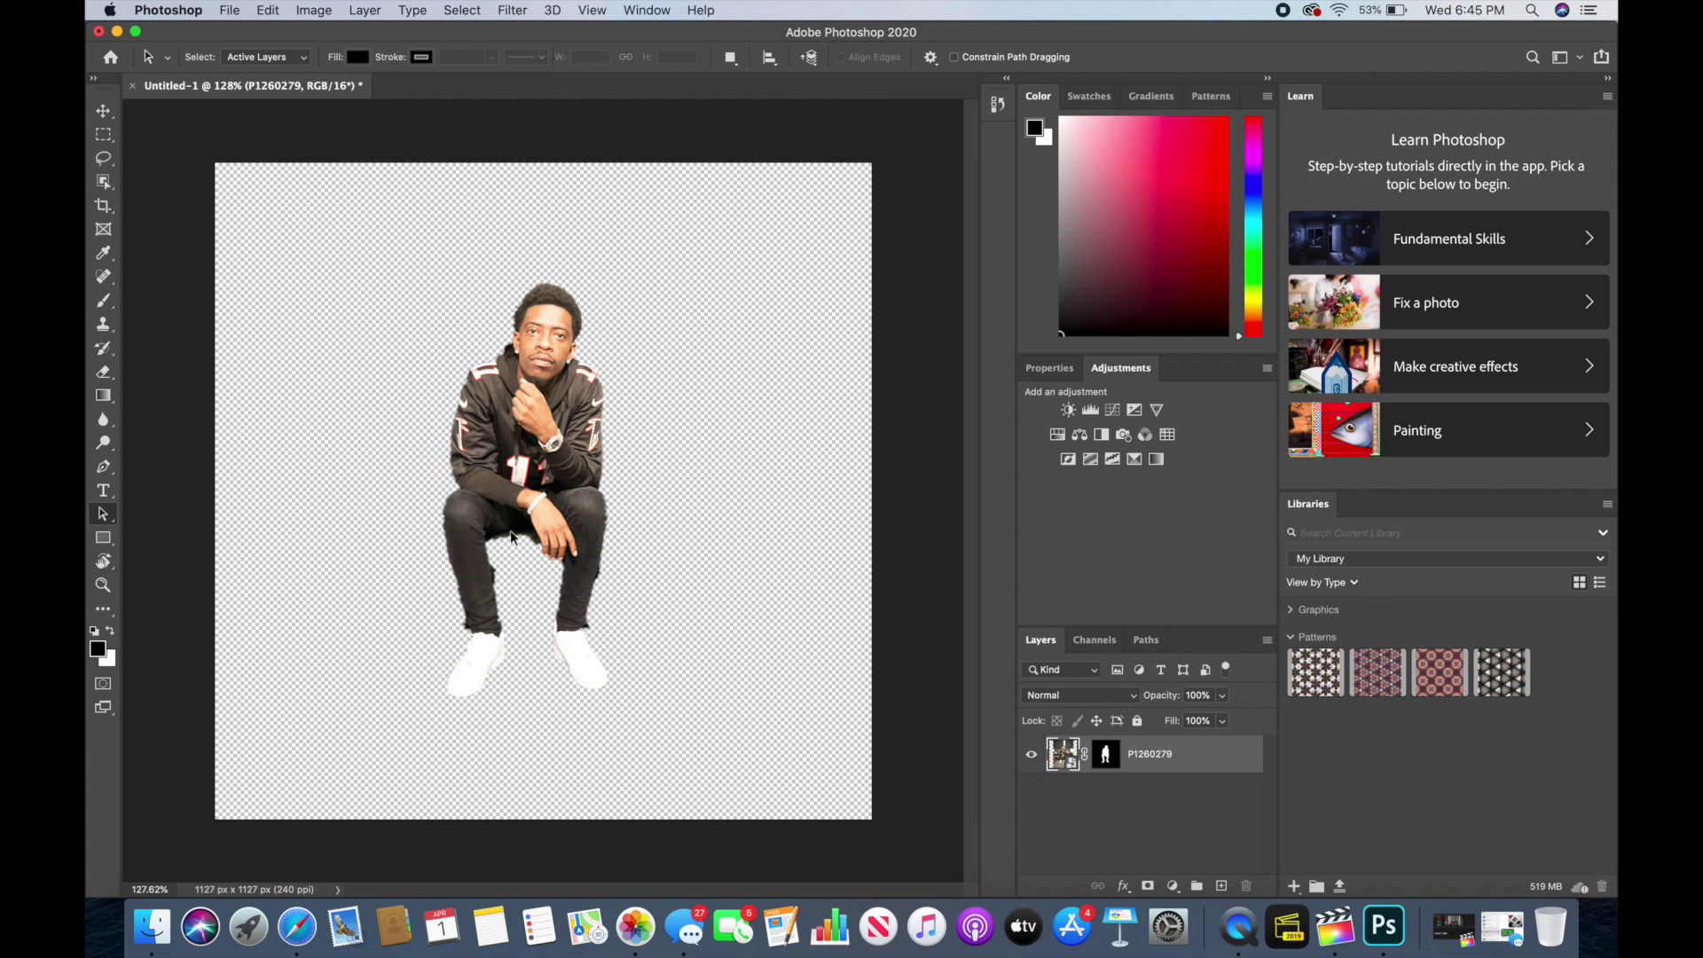
Undo the Background layer's deletion and unlocking together with the layer mask on P1260279.
key("super+z")
key("super+z")
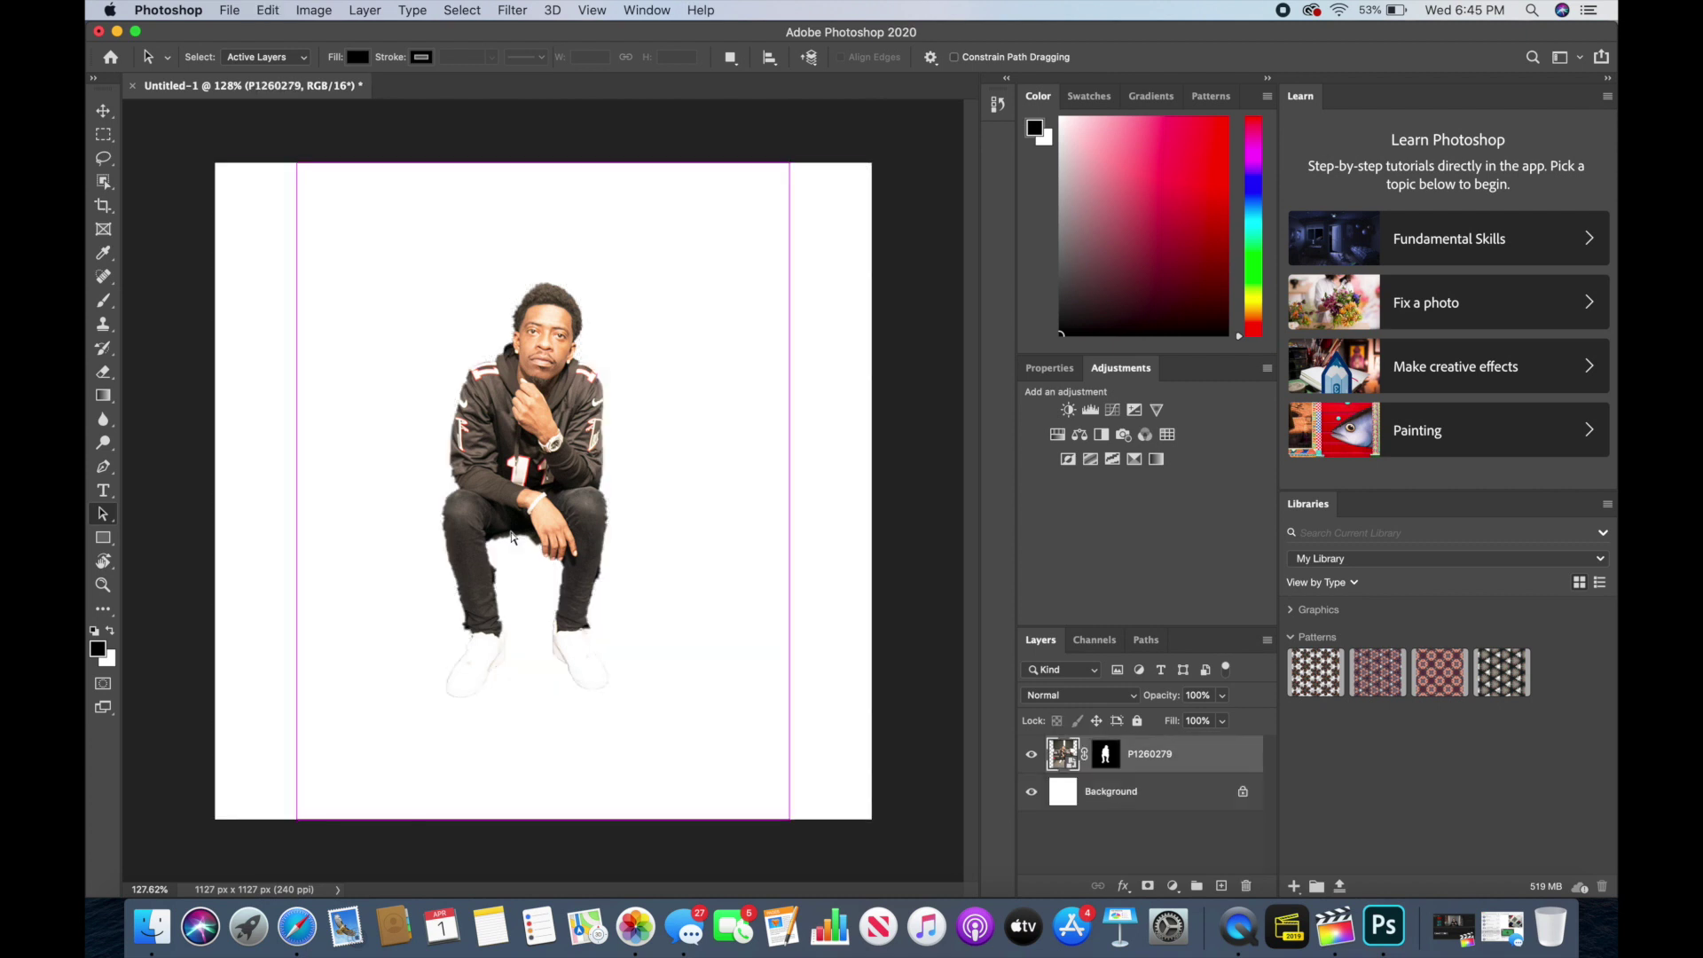
key("super+z")
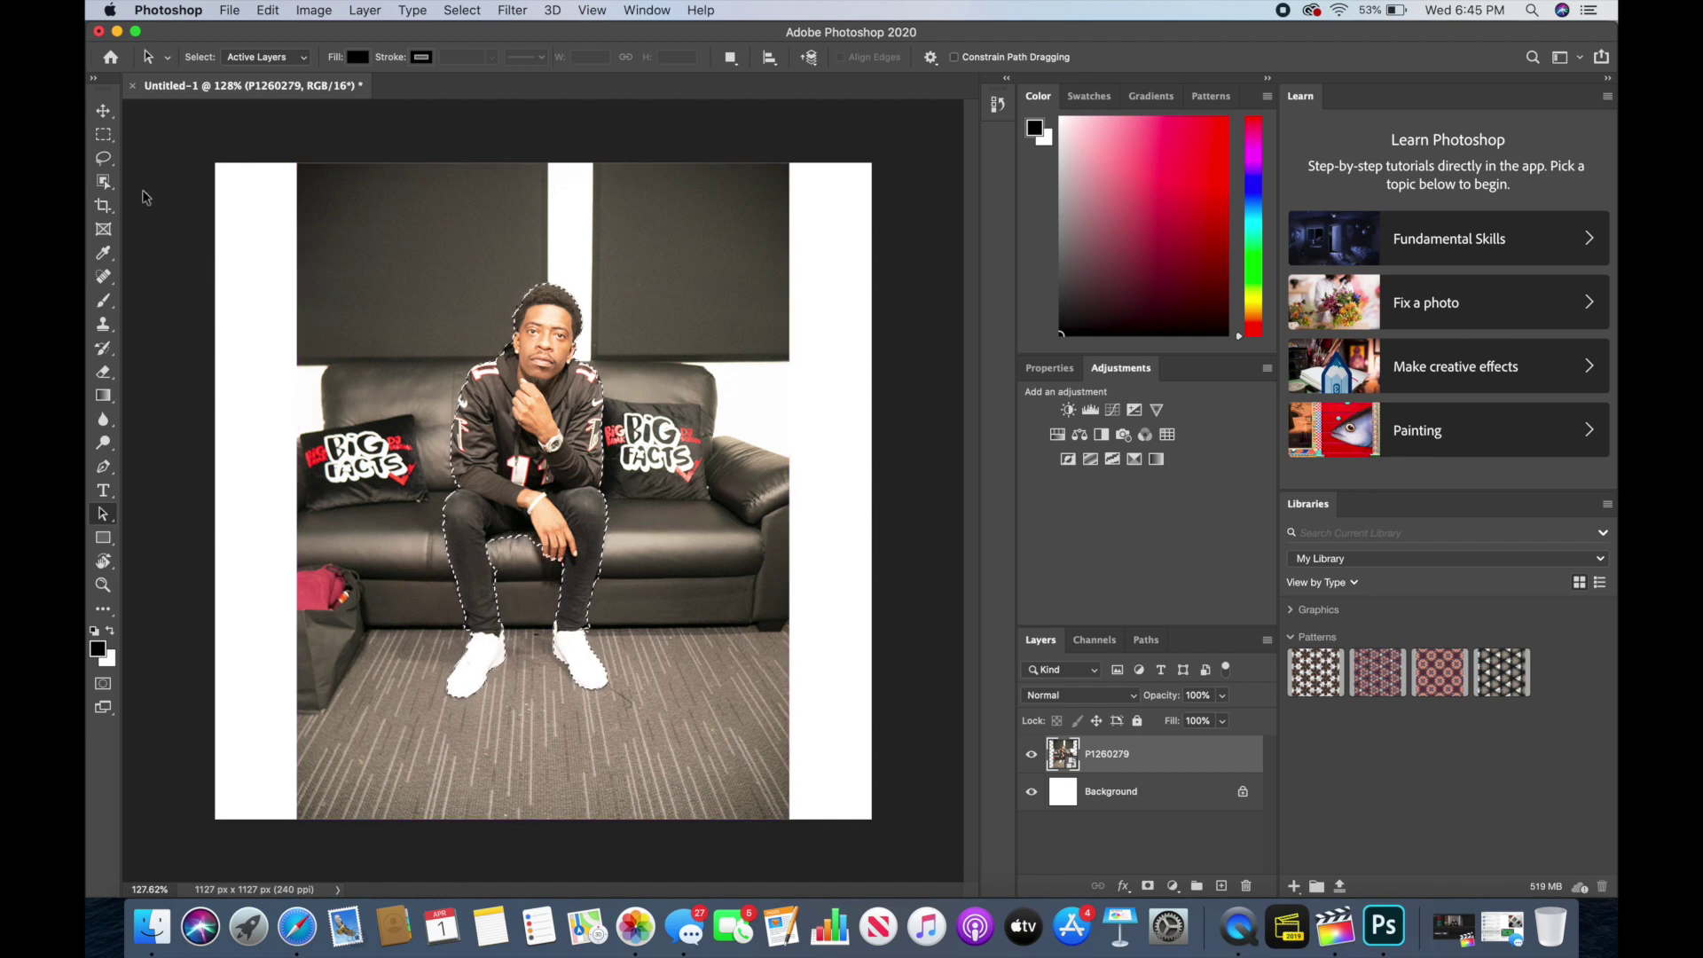
Clear the selection around the man and activate the Quick Selection Tool.
left_click(110, 184)
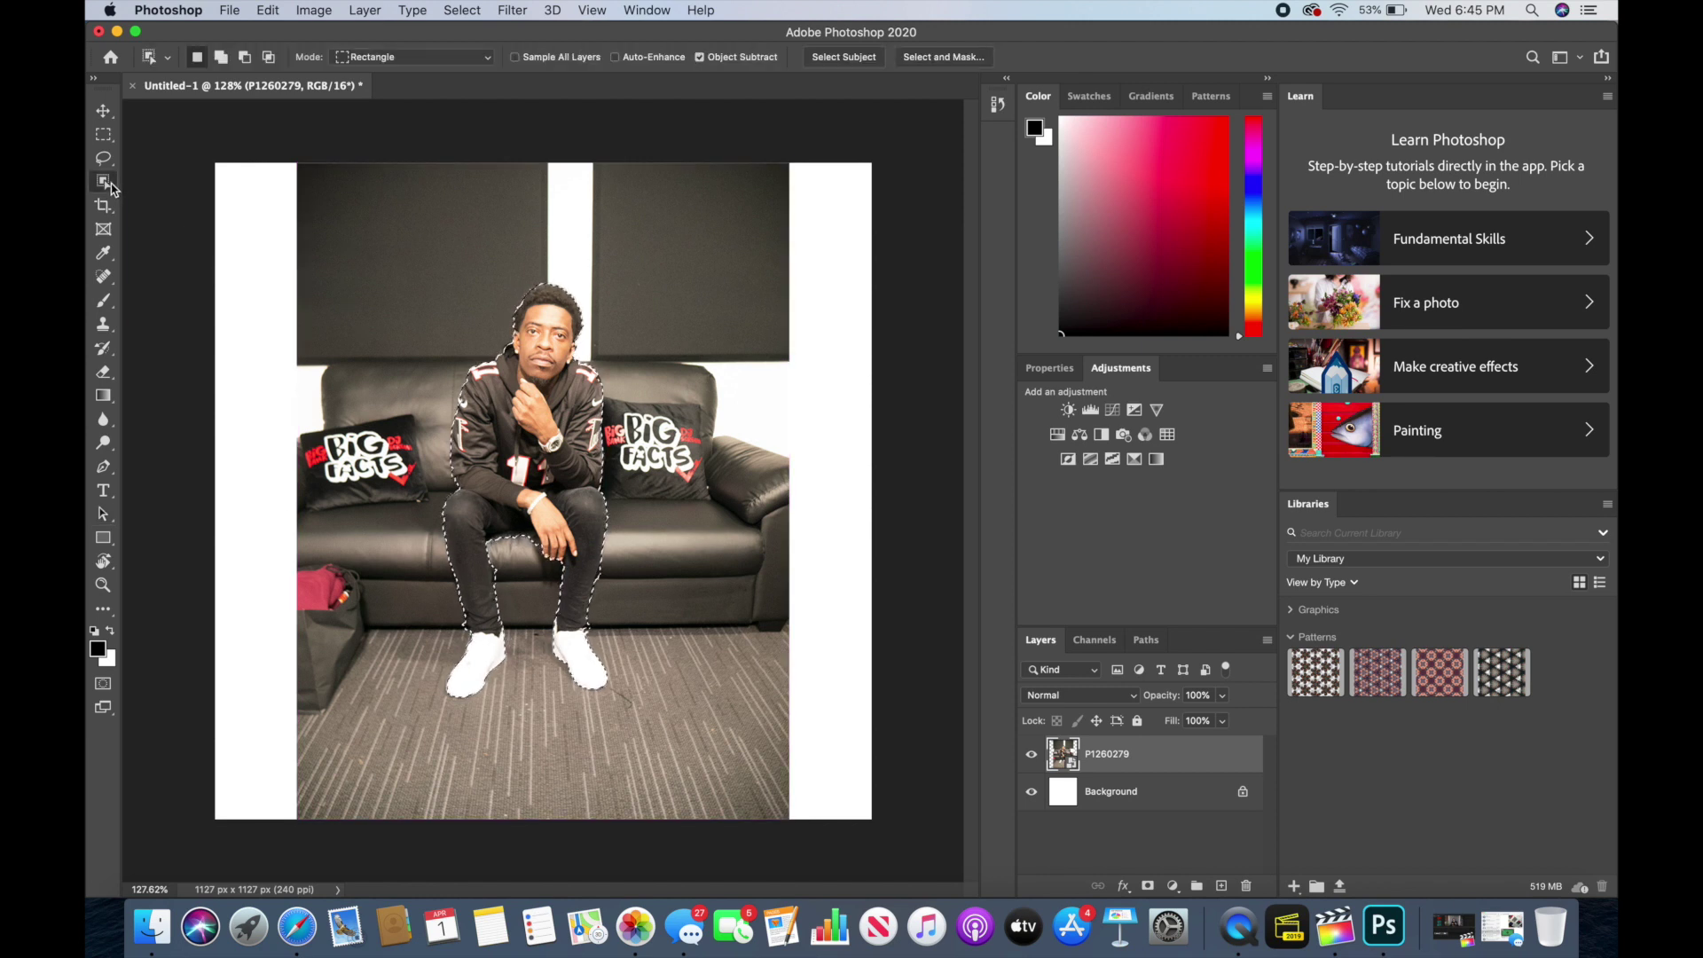
right_click(110, 184)
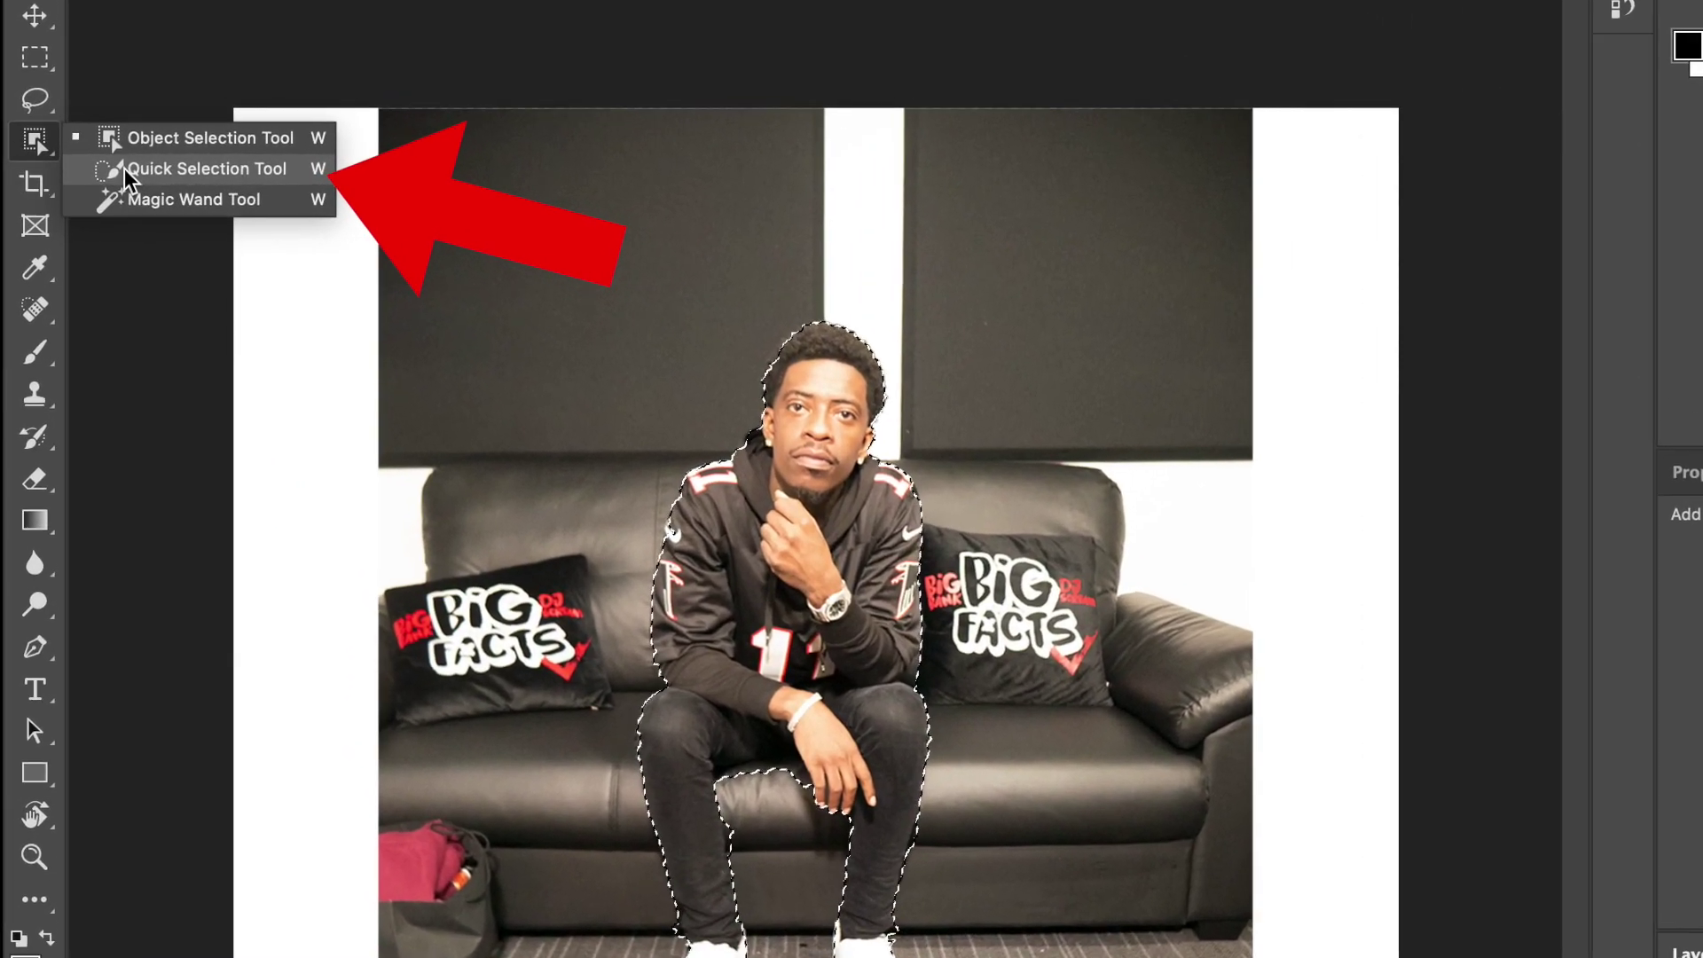
left_click(124, 169)
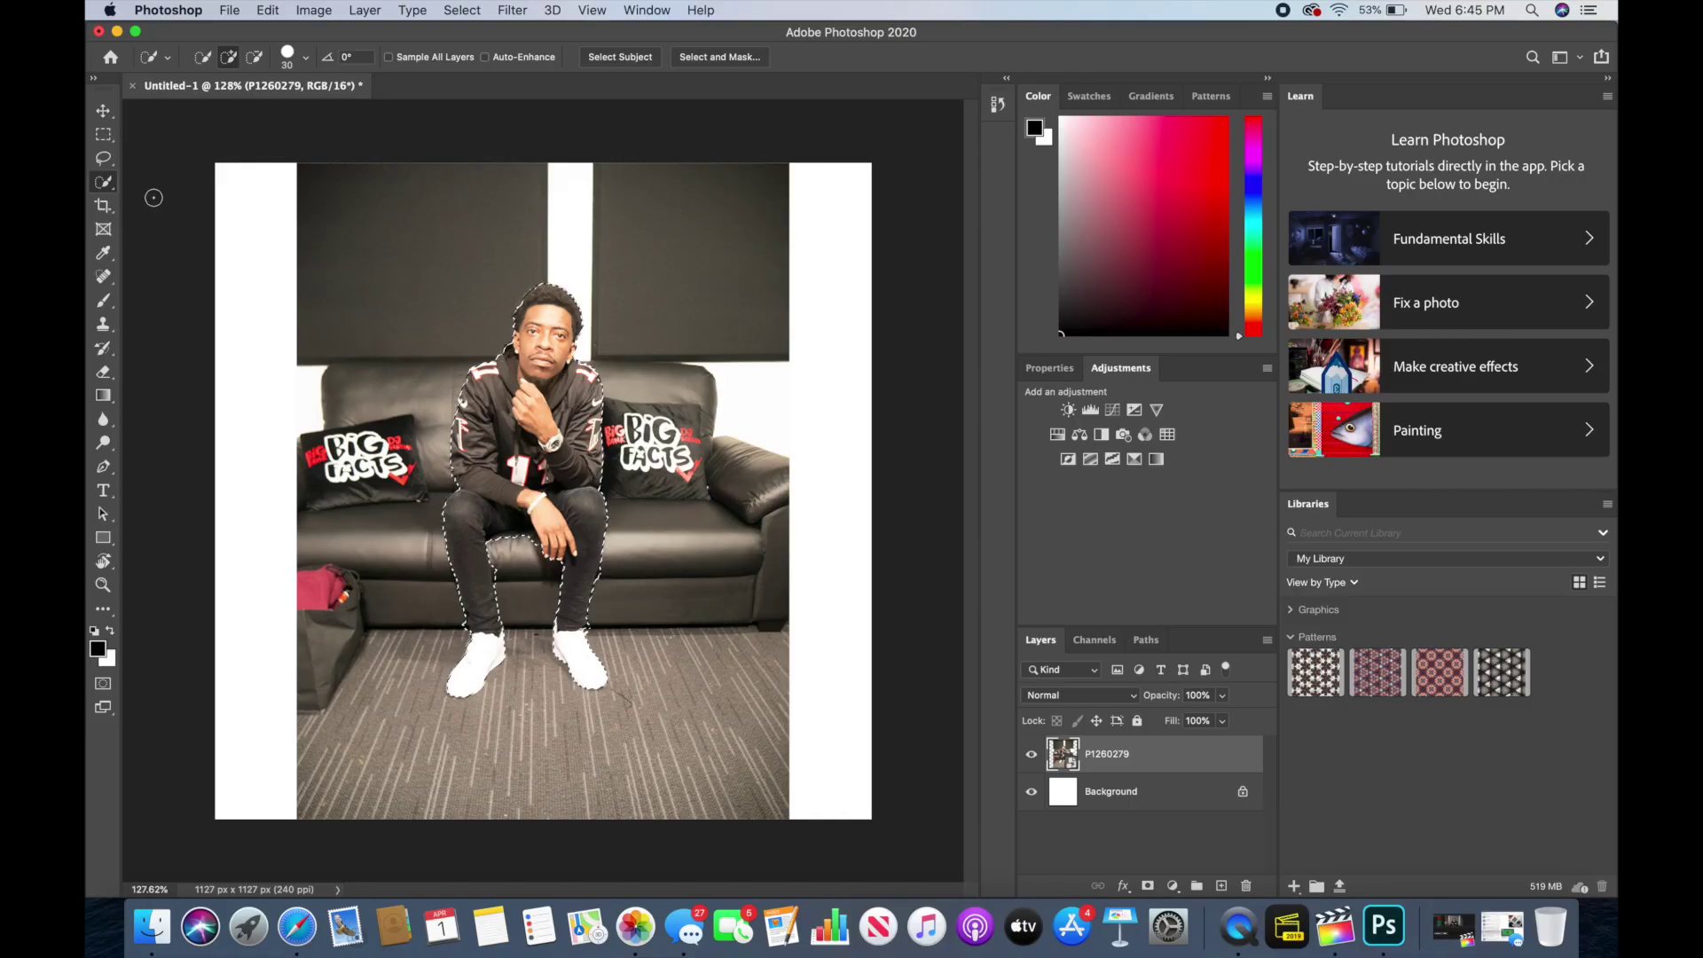
key("a")
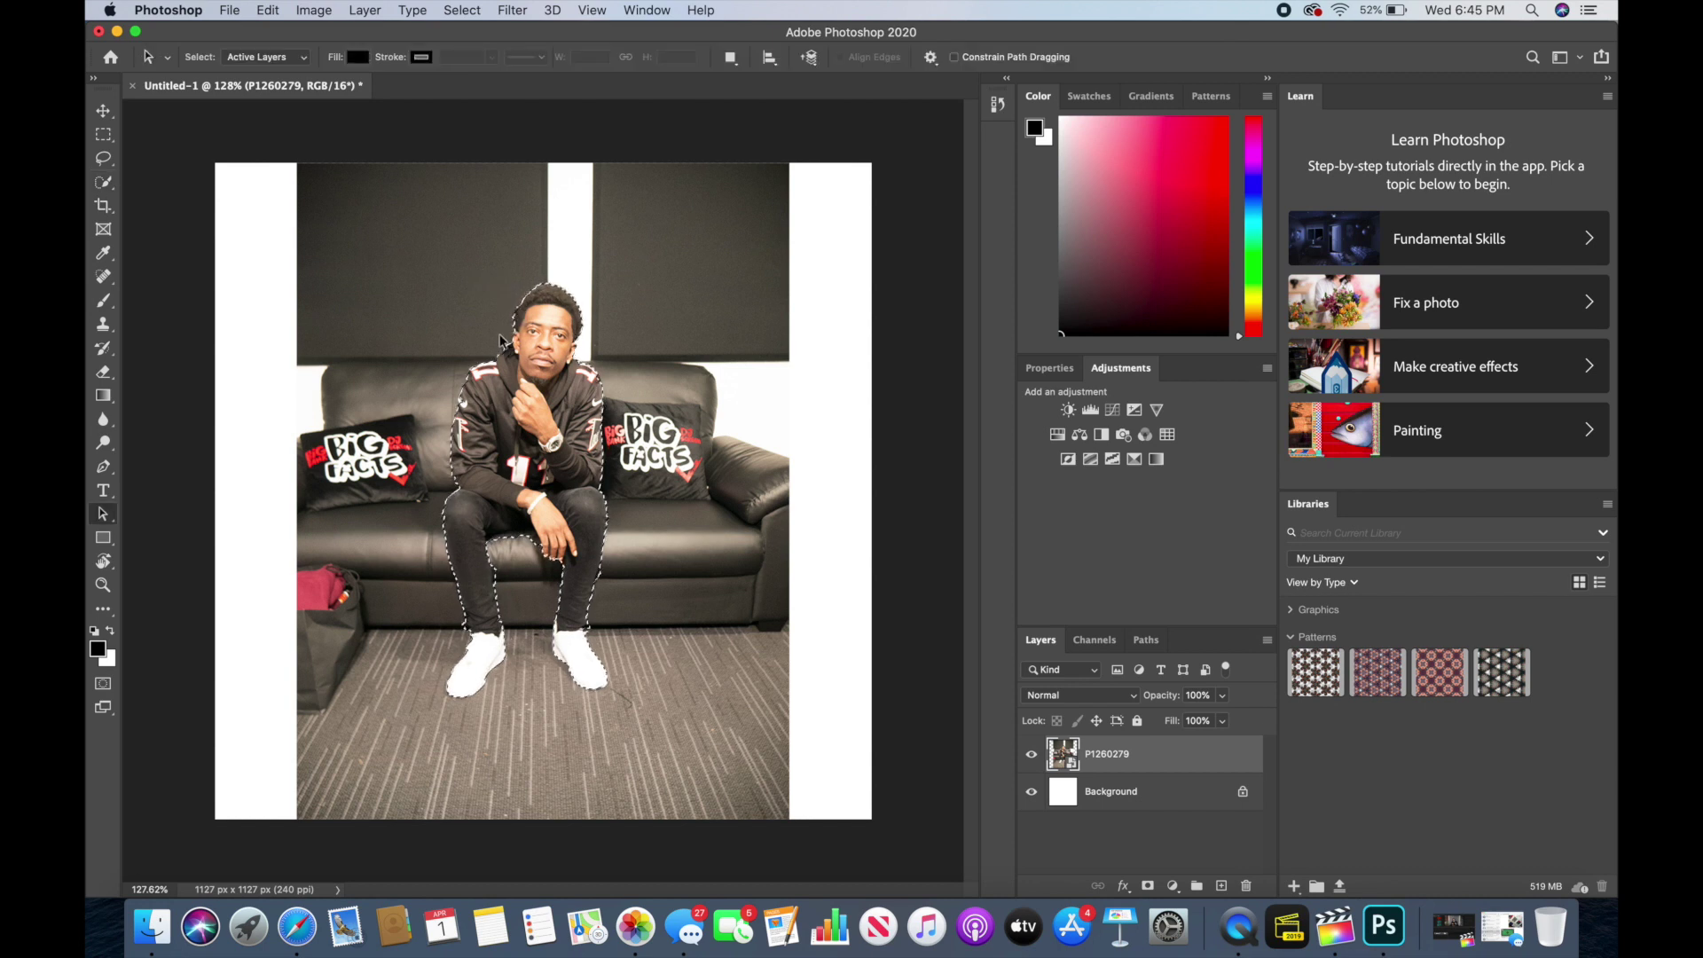
key("super+d")
left_click(104, 183)
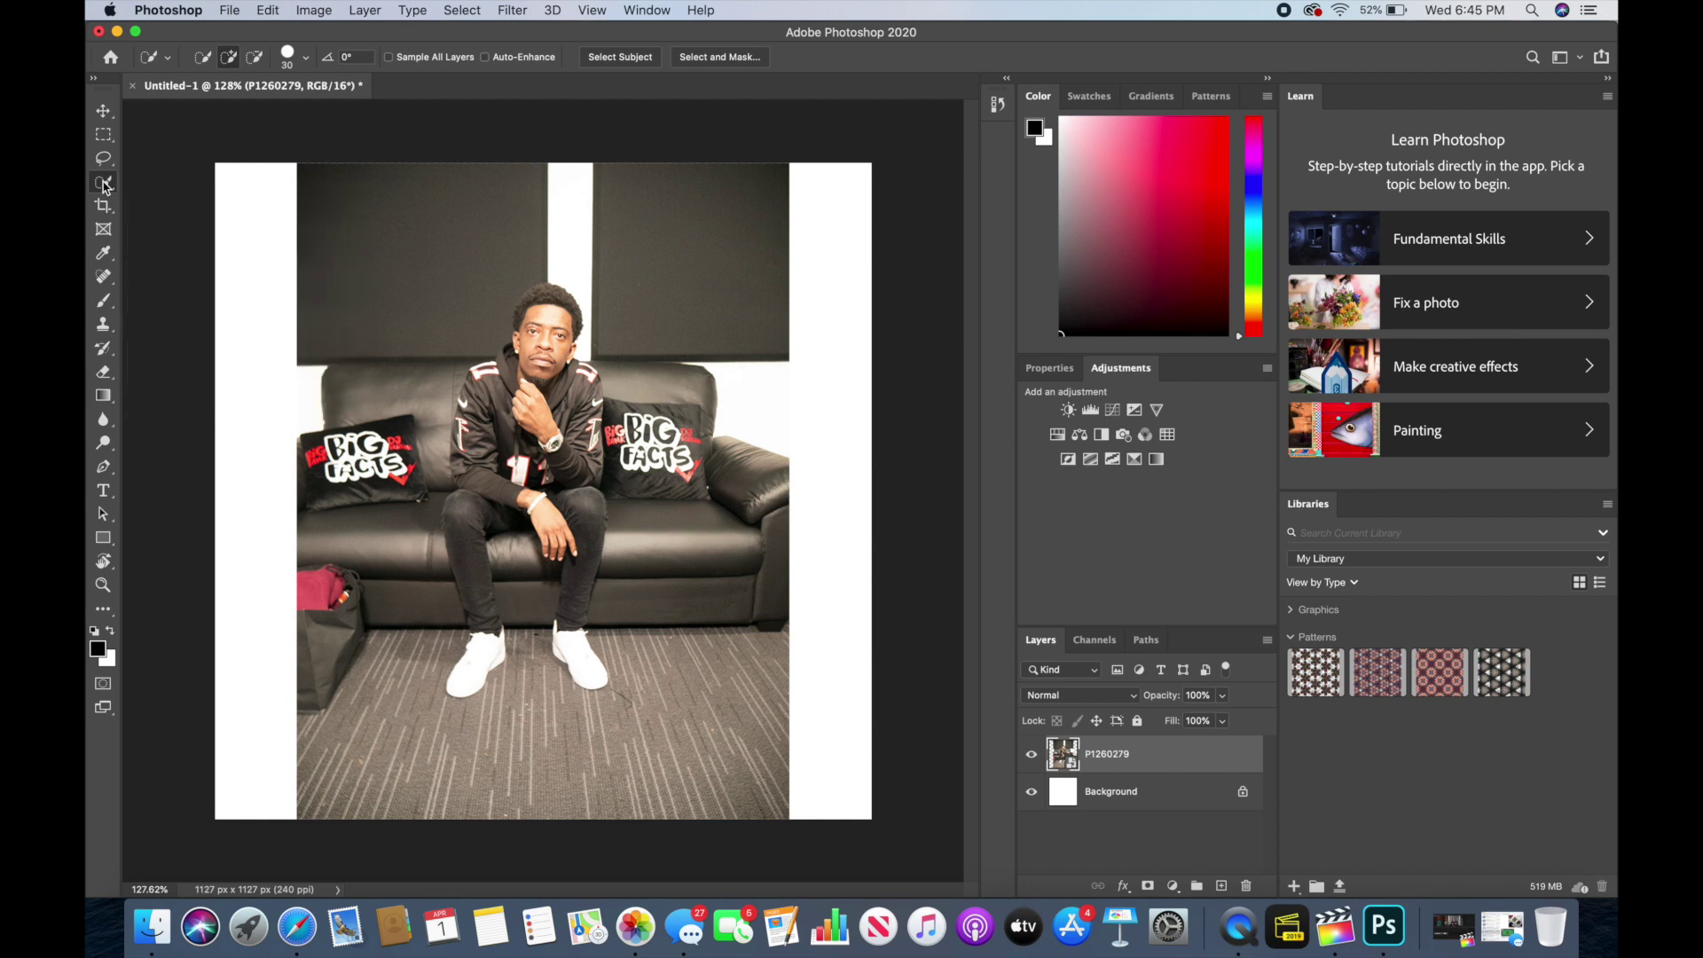
left_click(104, 182)
left_click(178, 198)
Paint a quick selection over the man from his hair through the jersey and legs to both shoes.
scroll(546, 310, "up", 5)
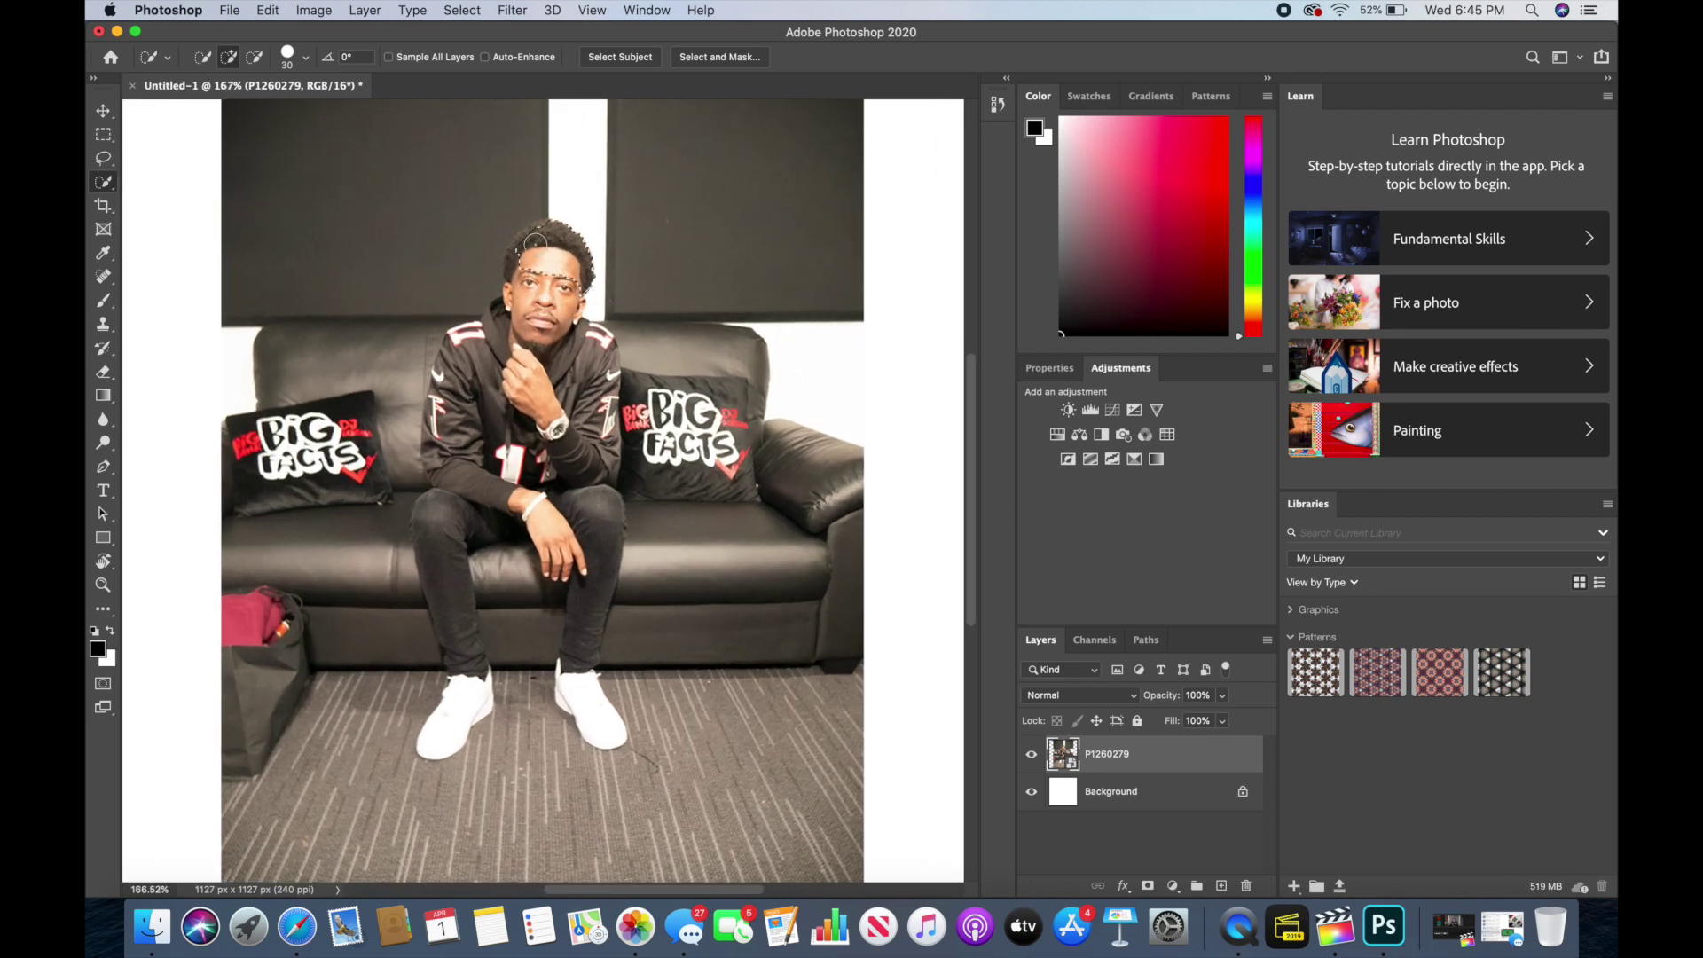
mouse_move(535, 241)
left_mouse_down()
mouse_move(518, 334)
mouse_move(458, 370)
mouse_move(444, 460)
mouse_move(436, 423)
mouse_move(457, 346)
mouse_move(505, 318)
mouse_move(554, 355)
mouse_move(574, 341)
mouse_move(591, 391)
mouse_move(592, 338)
mouse_move(605, 372)
mouse_move(582, 450)
mouse_move(581, 685)
left_mouse_up()
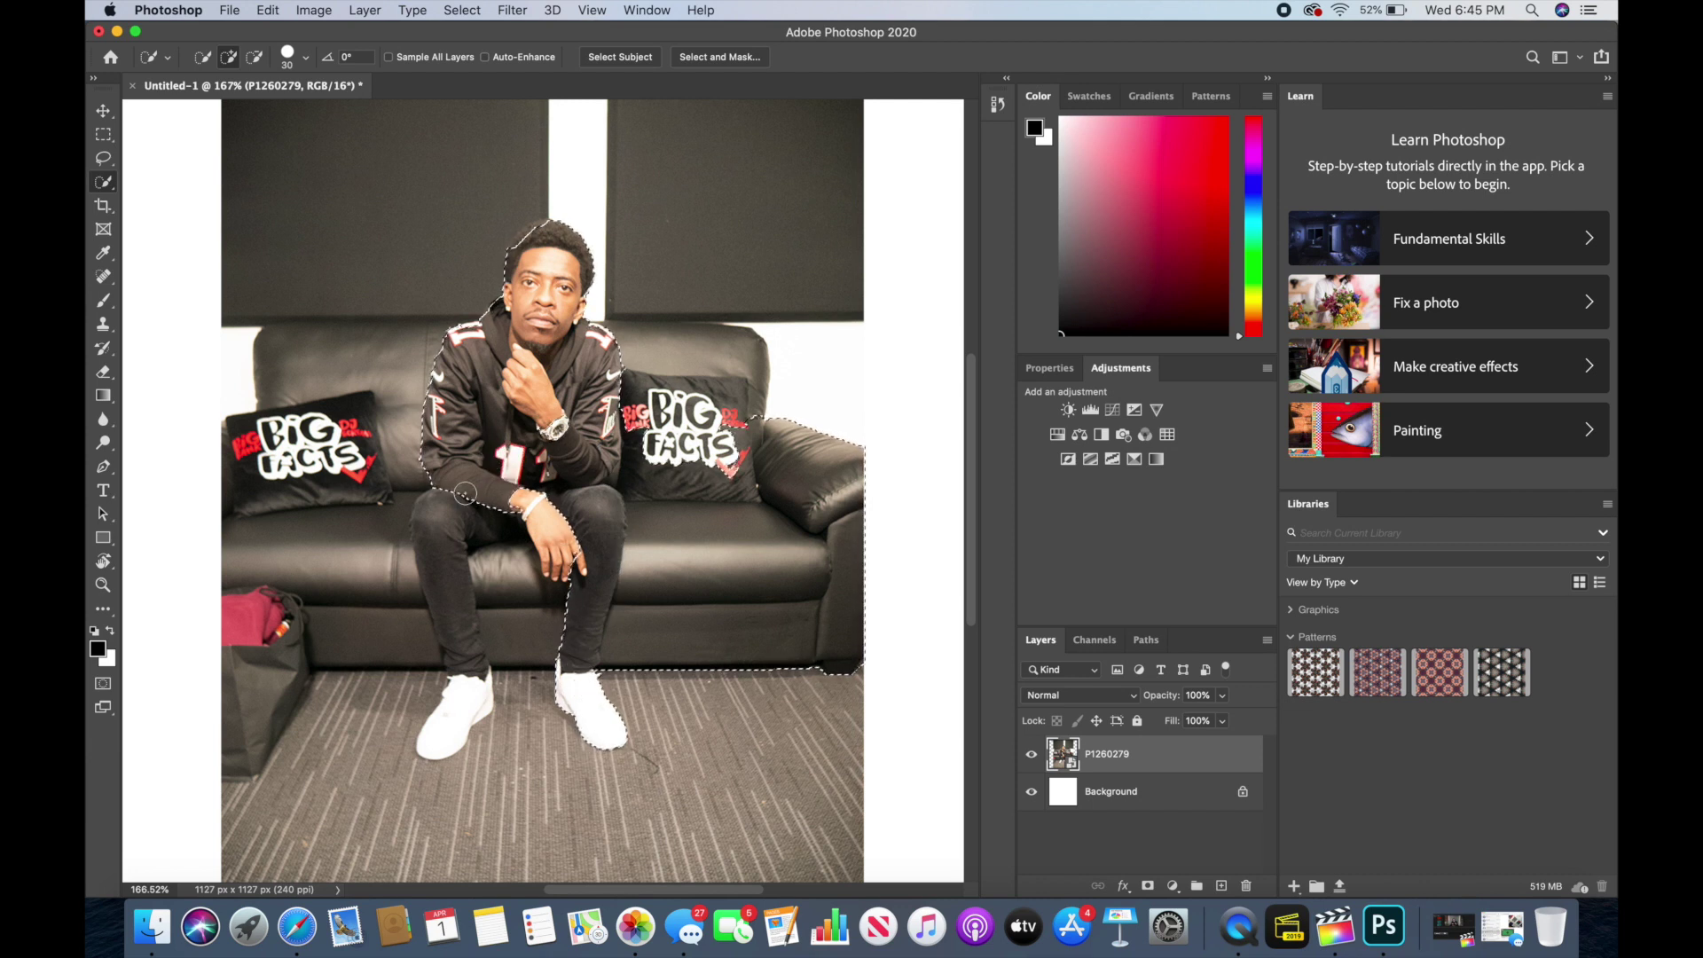
mouse_move(464, 493)
left_mouse_down()
mouse_move(449, 543)
mouse_move(463, 705)
left_mouse_up()
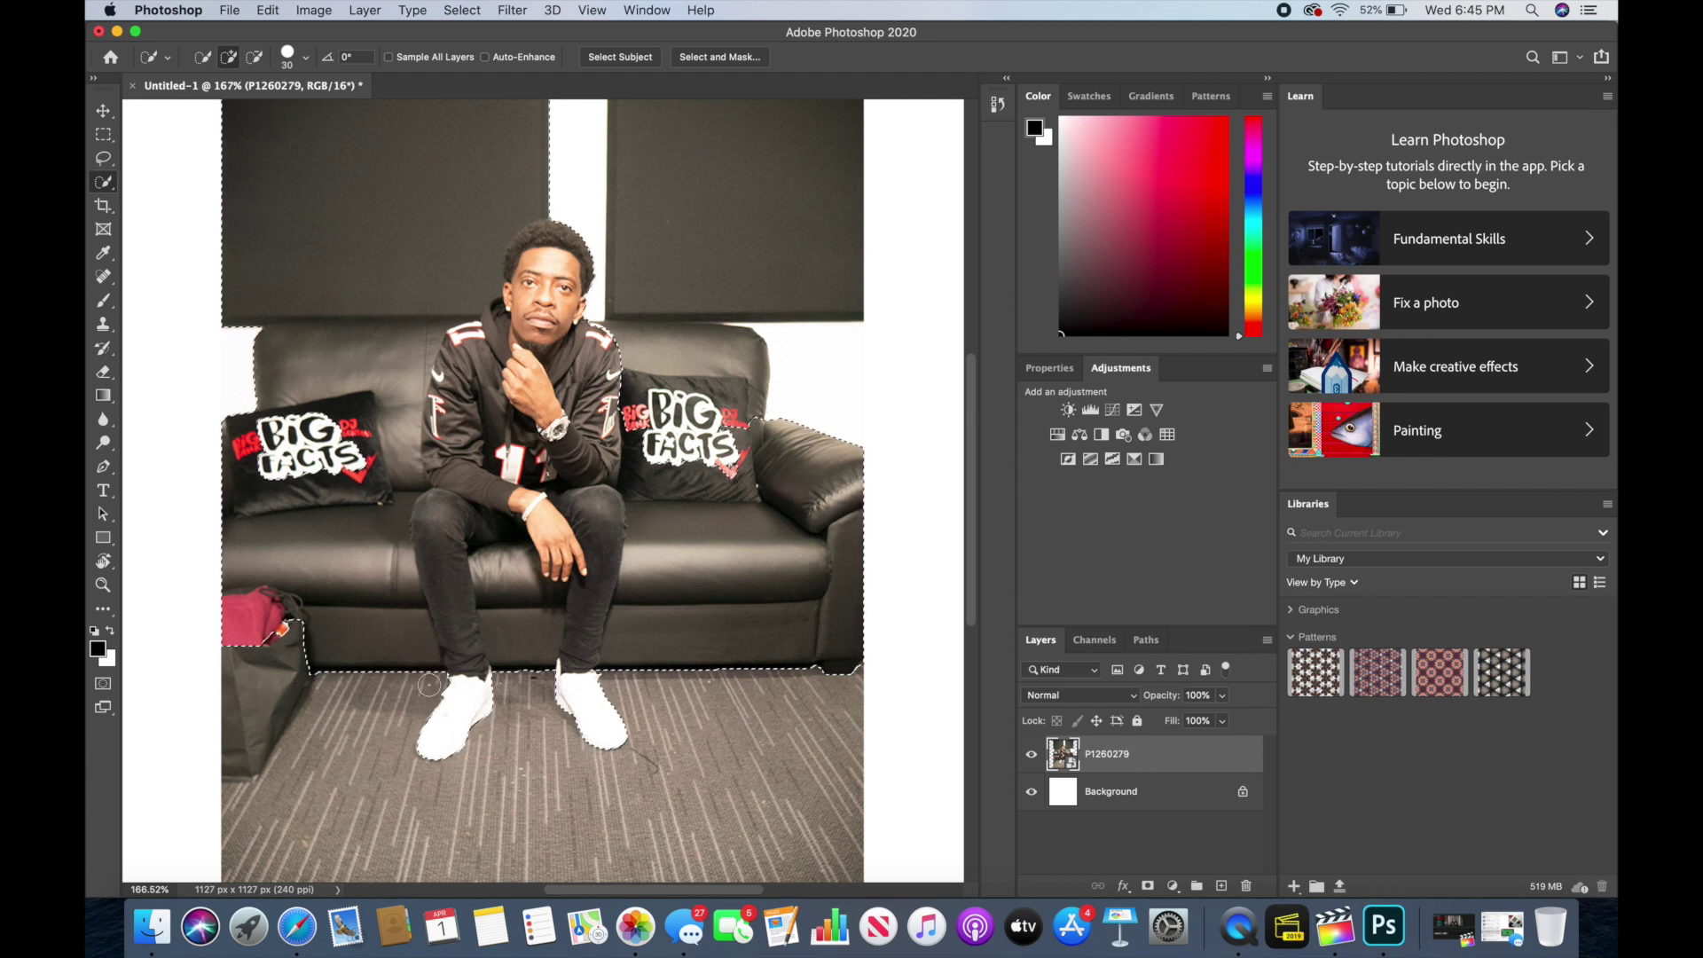
Subtract the couch, pillows, bag and wall panel around the man from the quick selection.
mouse_move(420, 662)
left_mouse_down()
mouse_move(390, 497)
mouse_move(386, 275)
left_mouse_up()
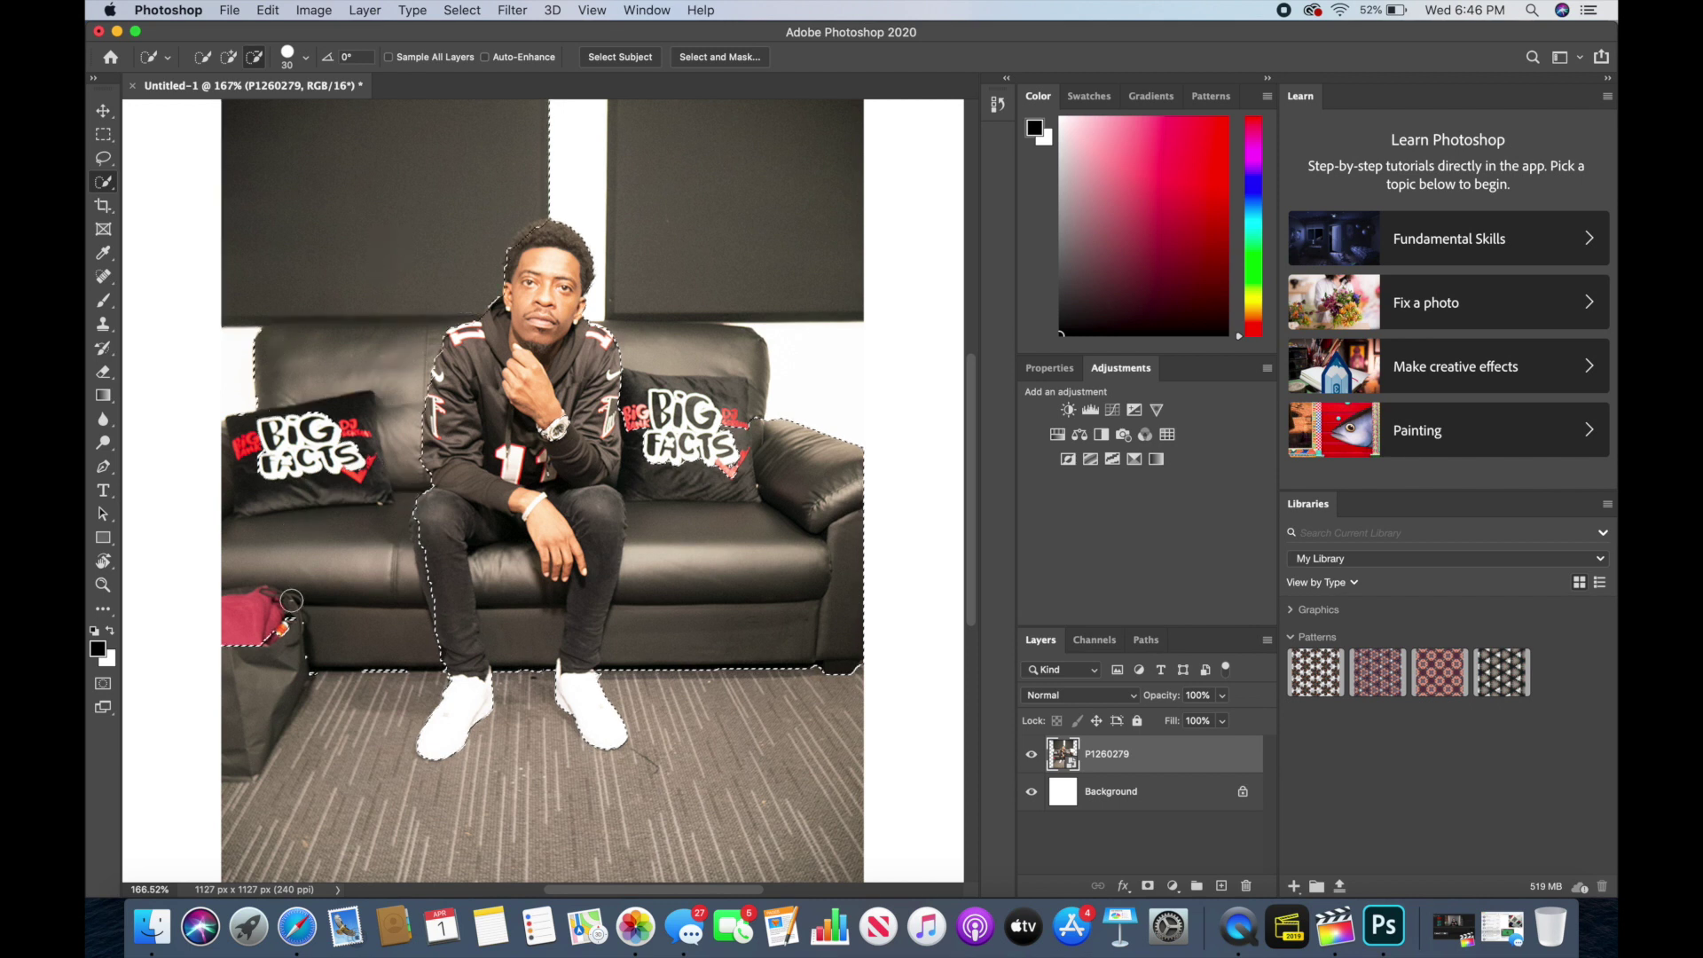
left_click_drag(290, 600, 247, 714)
left_click(353, 673)
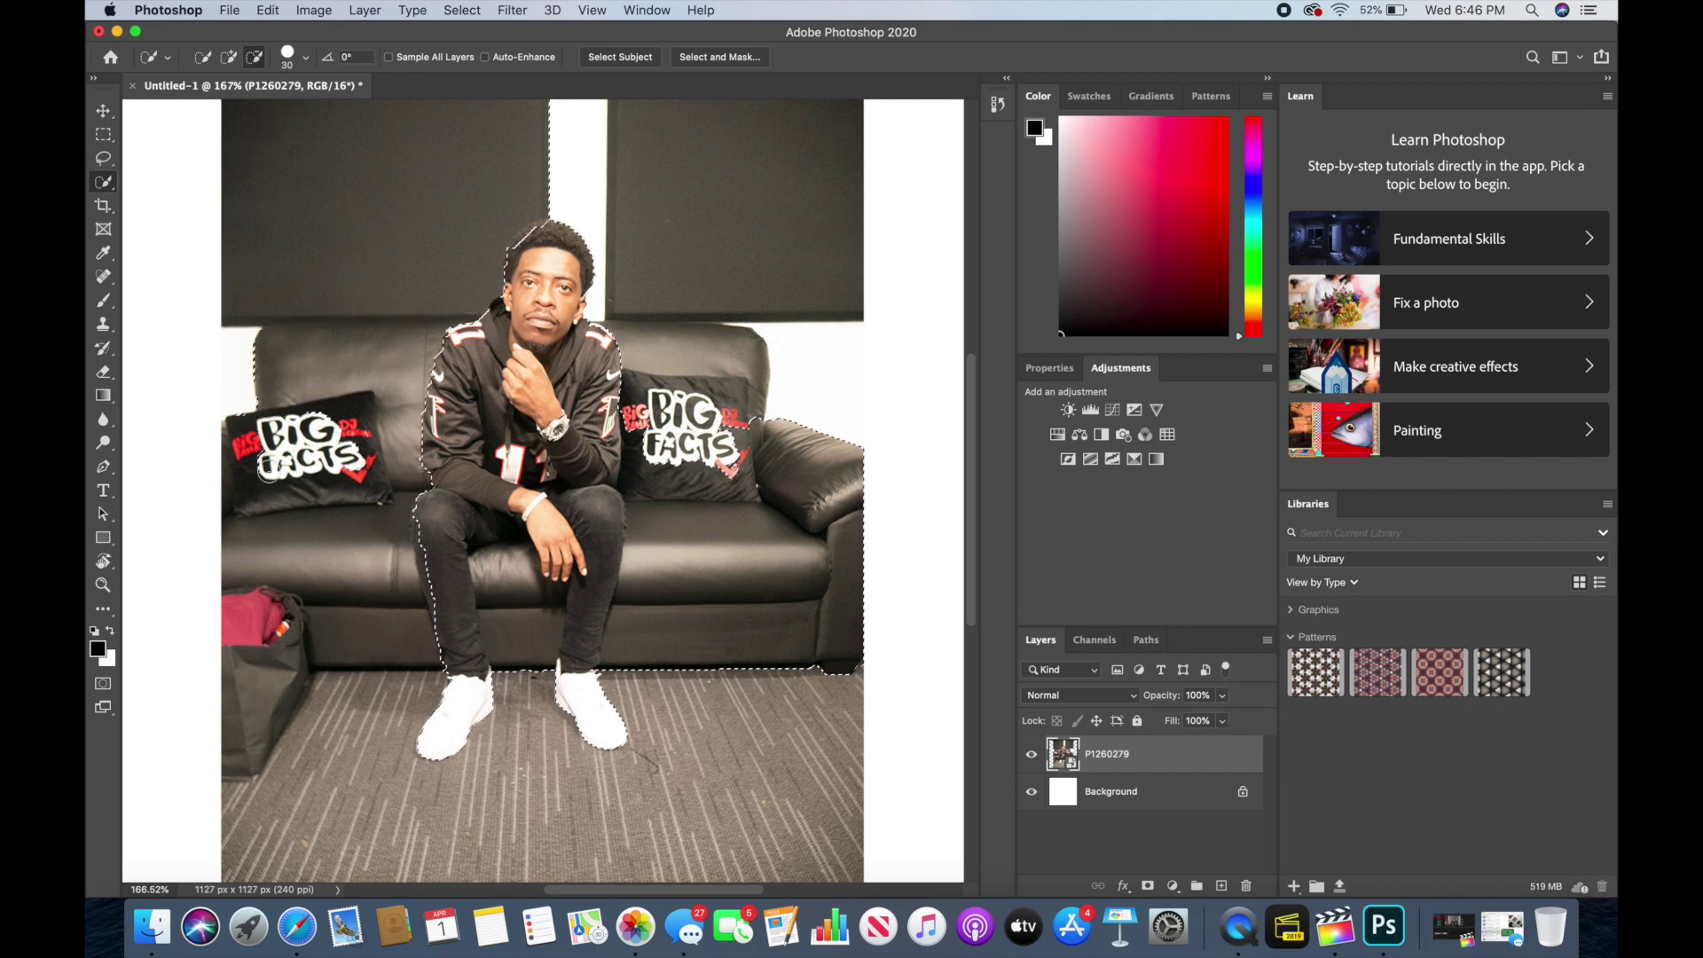
left_click_drag(266, 471, 266, 343)
mouse_move(798, 513)
left_mouse_down()
mouse_move(839, 597)
mouse_move(827, 662)
mouse_move(822, 504)
mouse_move(821, 676)
left_mouse_up()
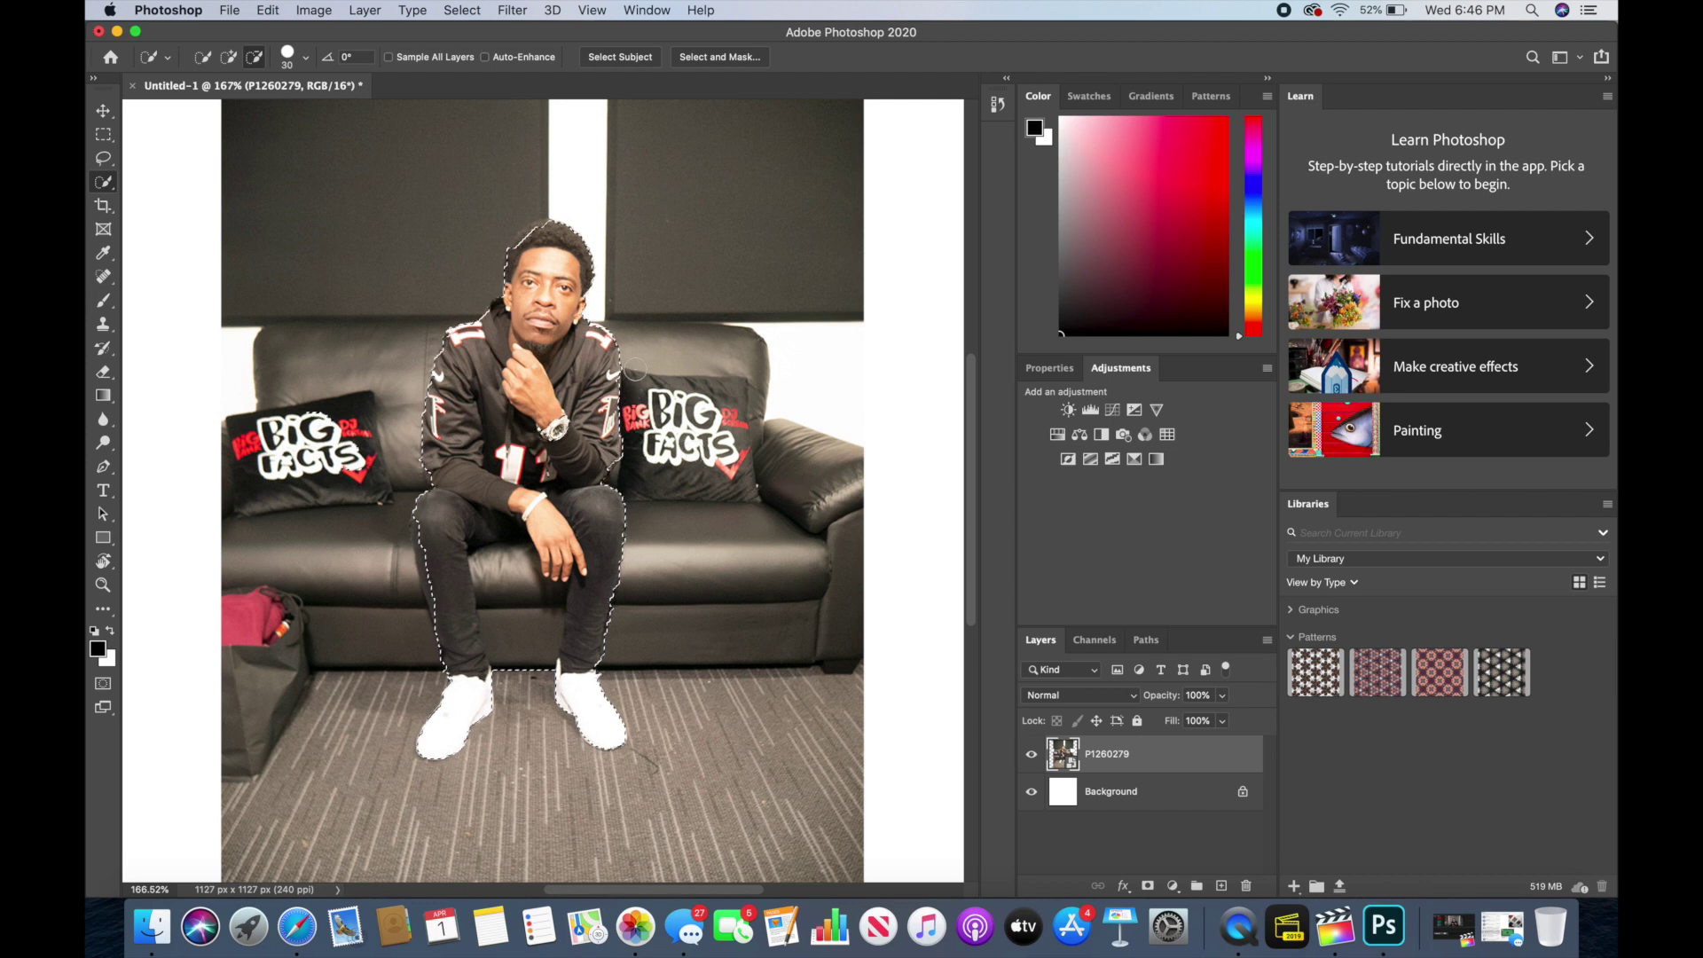
left_click_drag(635, 368, 636, 365)
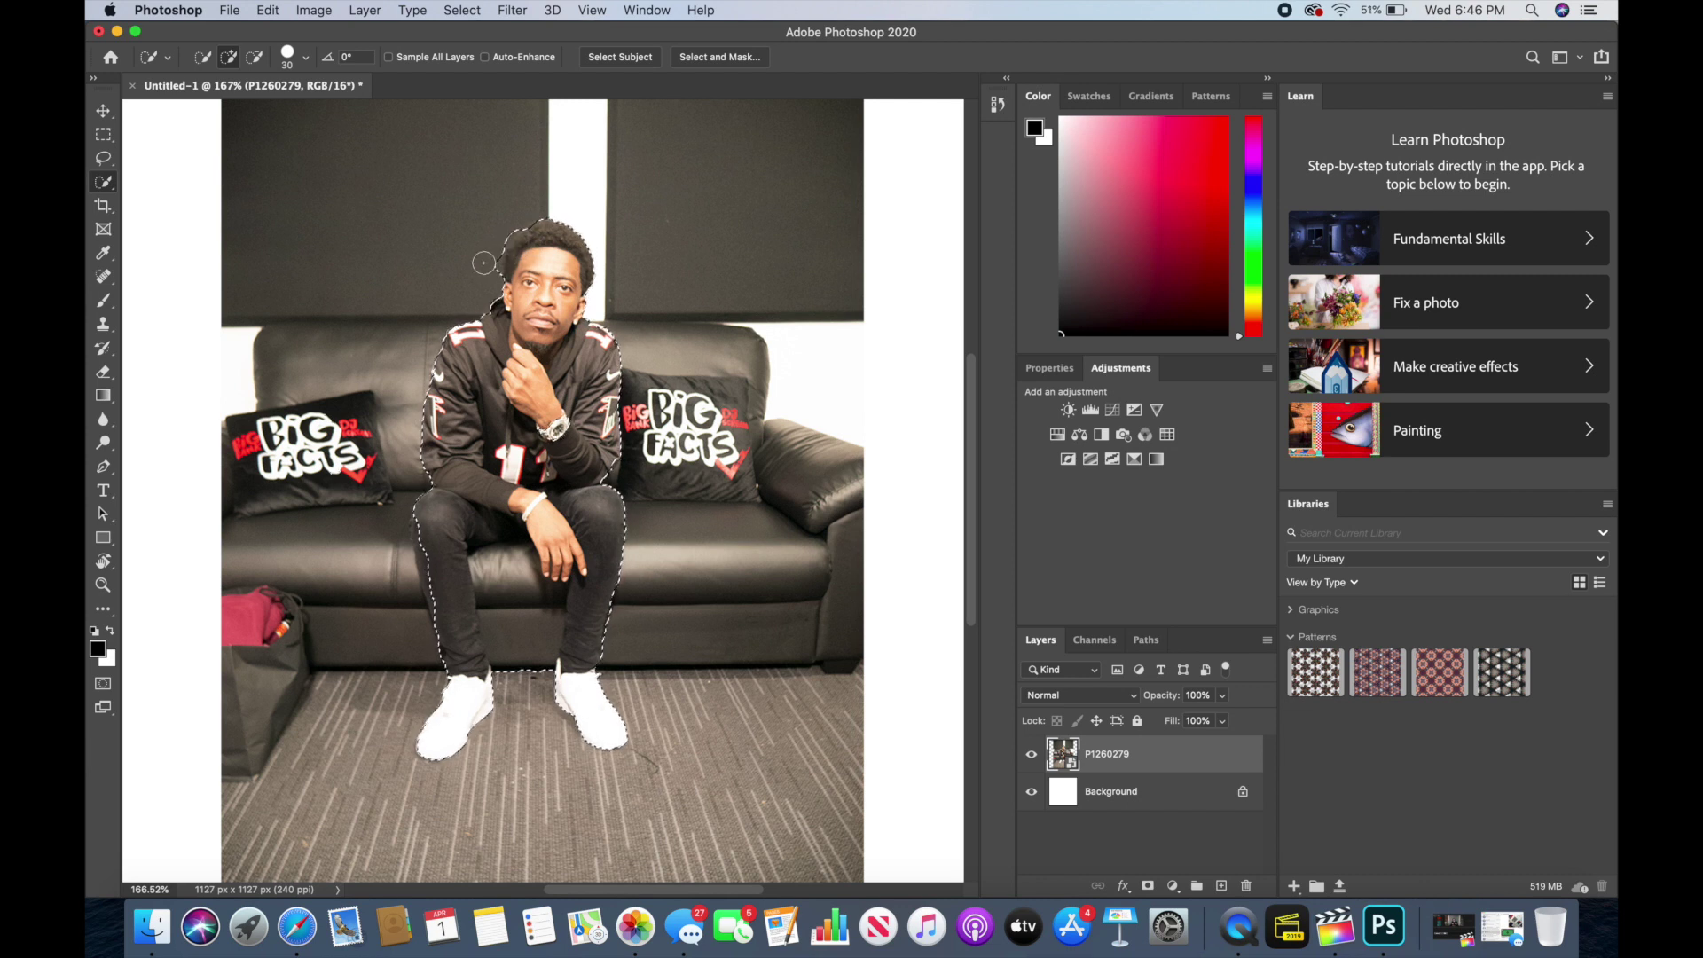
Remove the couch area between the man's legs from the selection and refine its edge around his hair and hands.
key("alt")
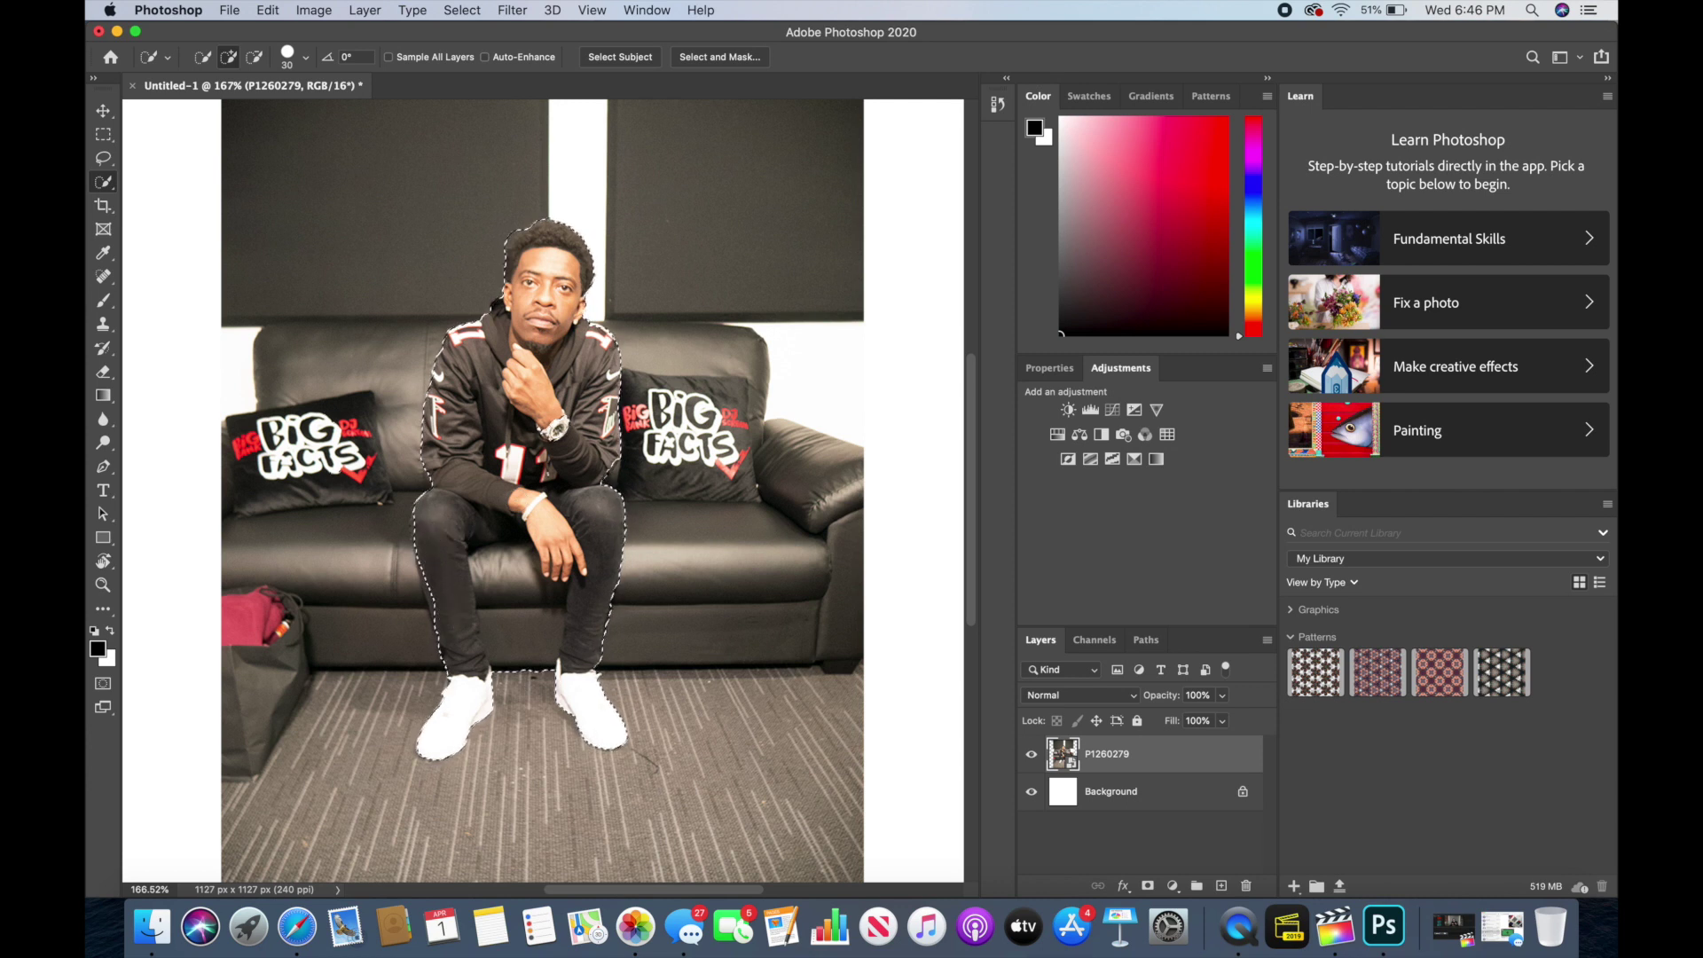
key("alt")
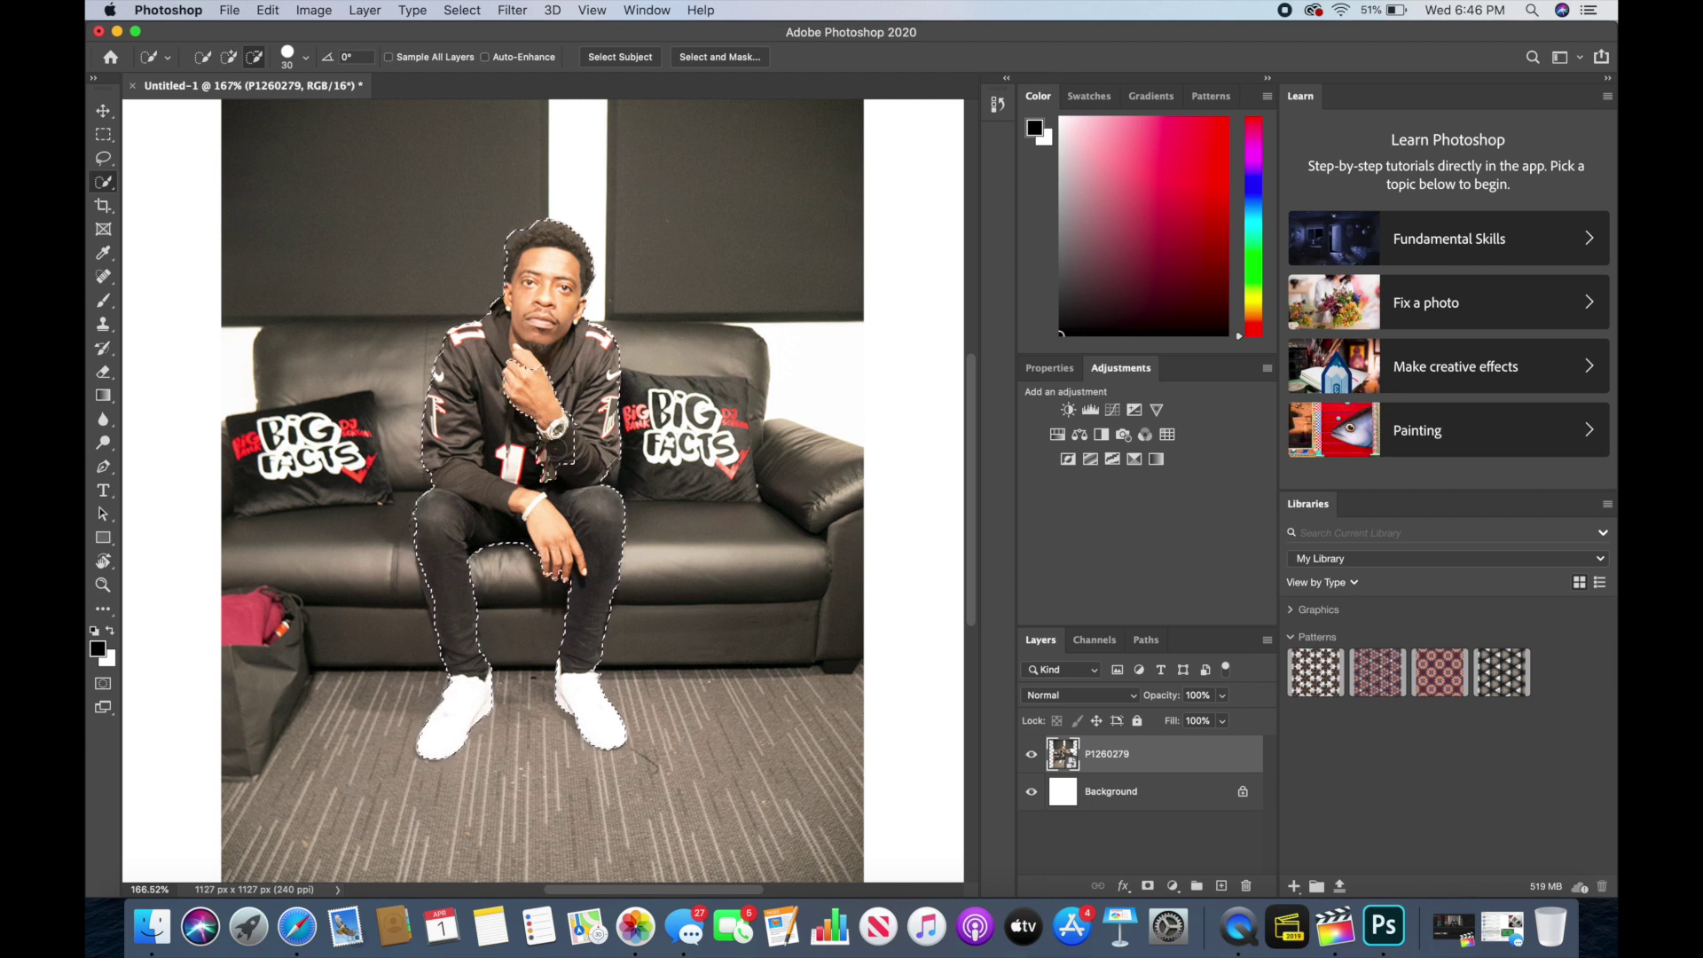
left_click(556, 450, "alt")
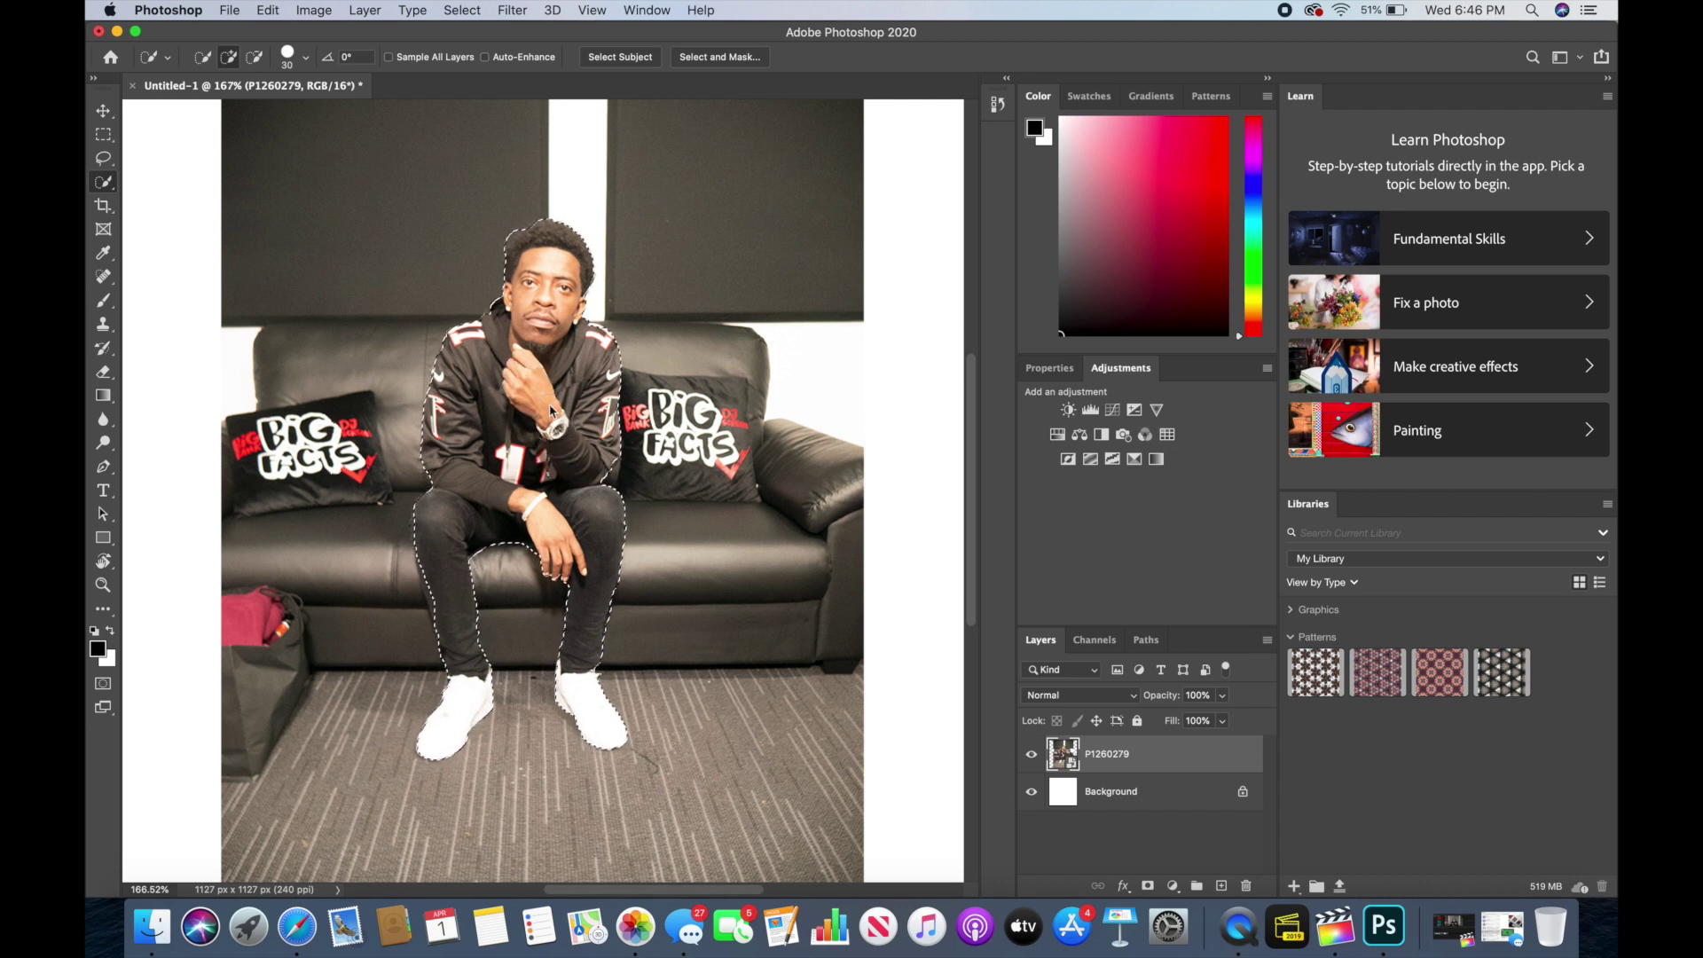
key("alt")
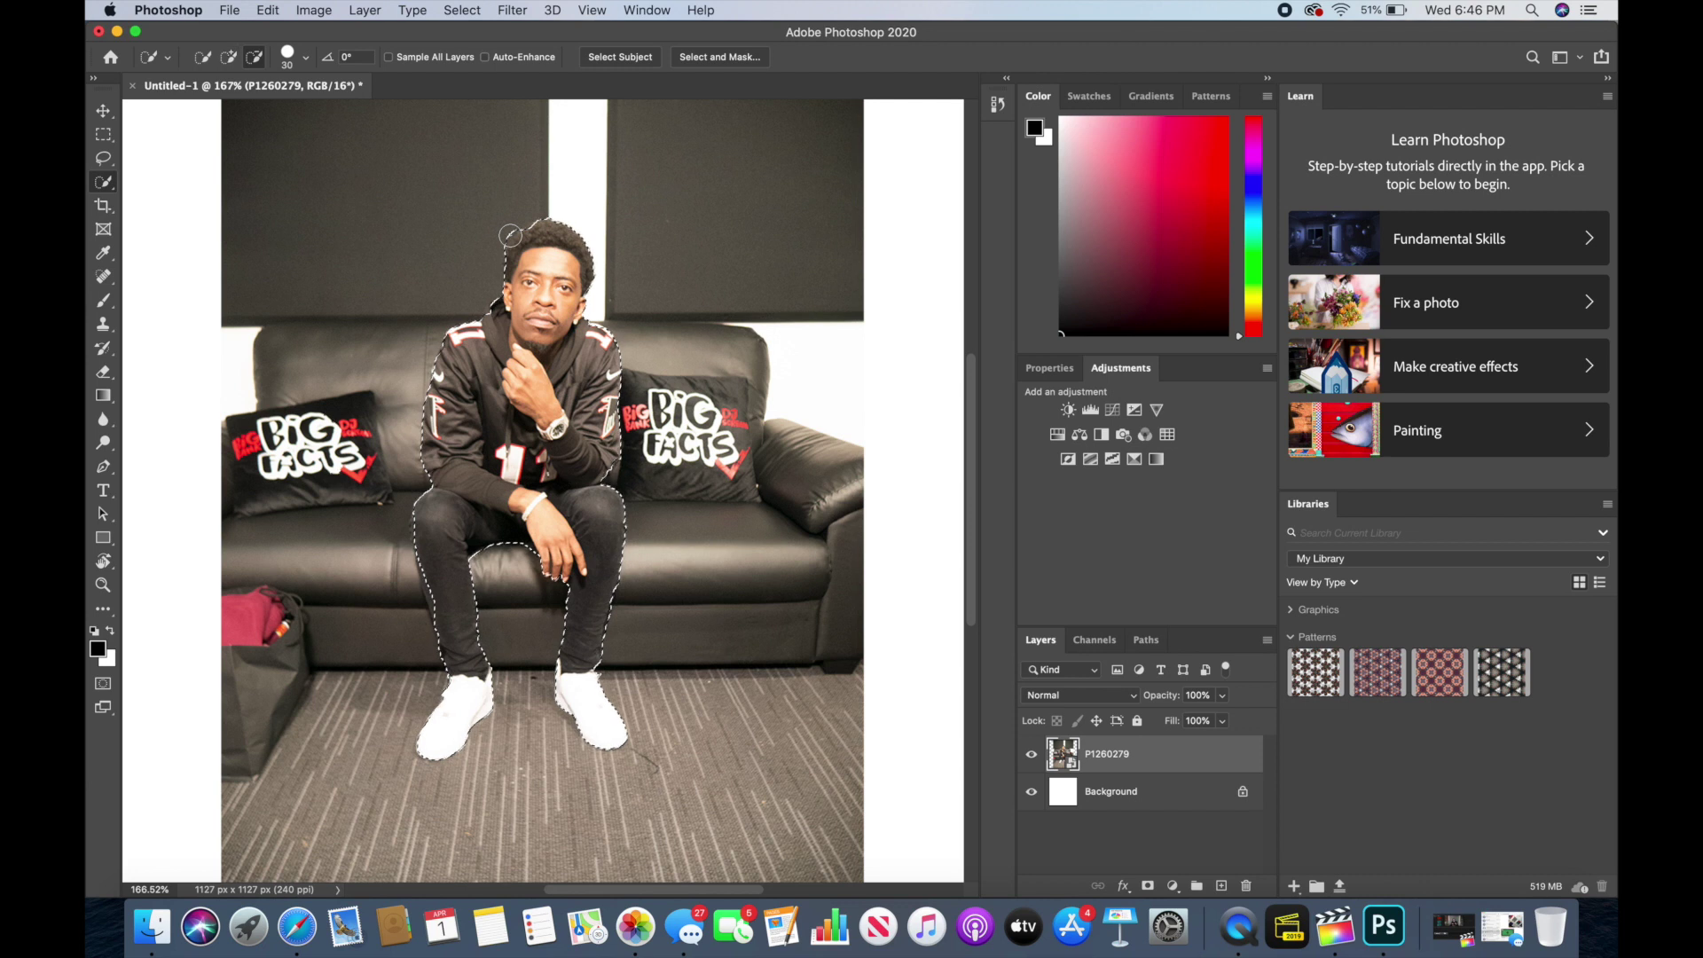
key("alt")
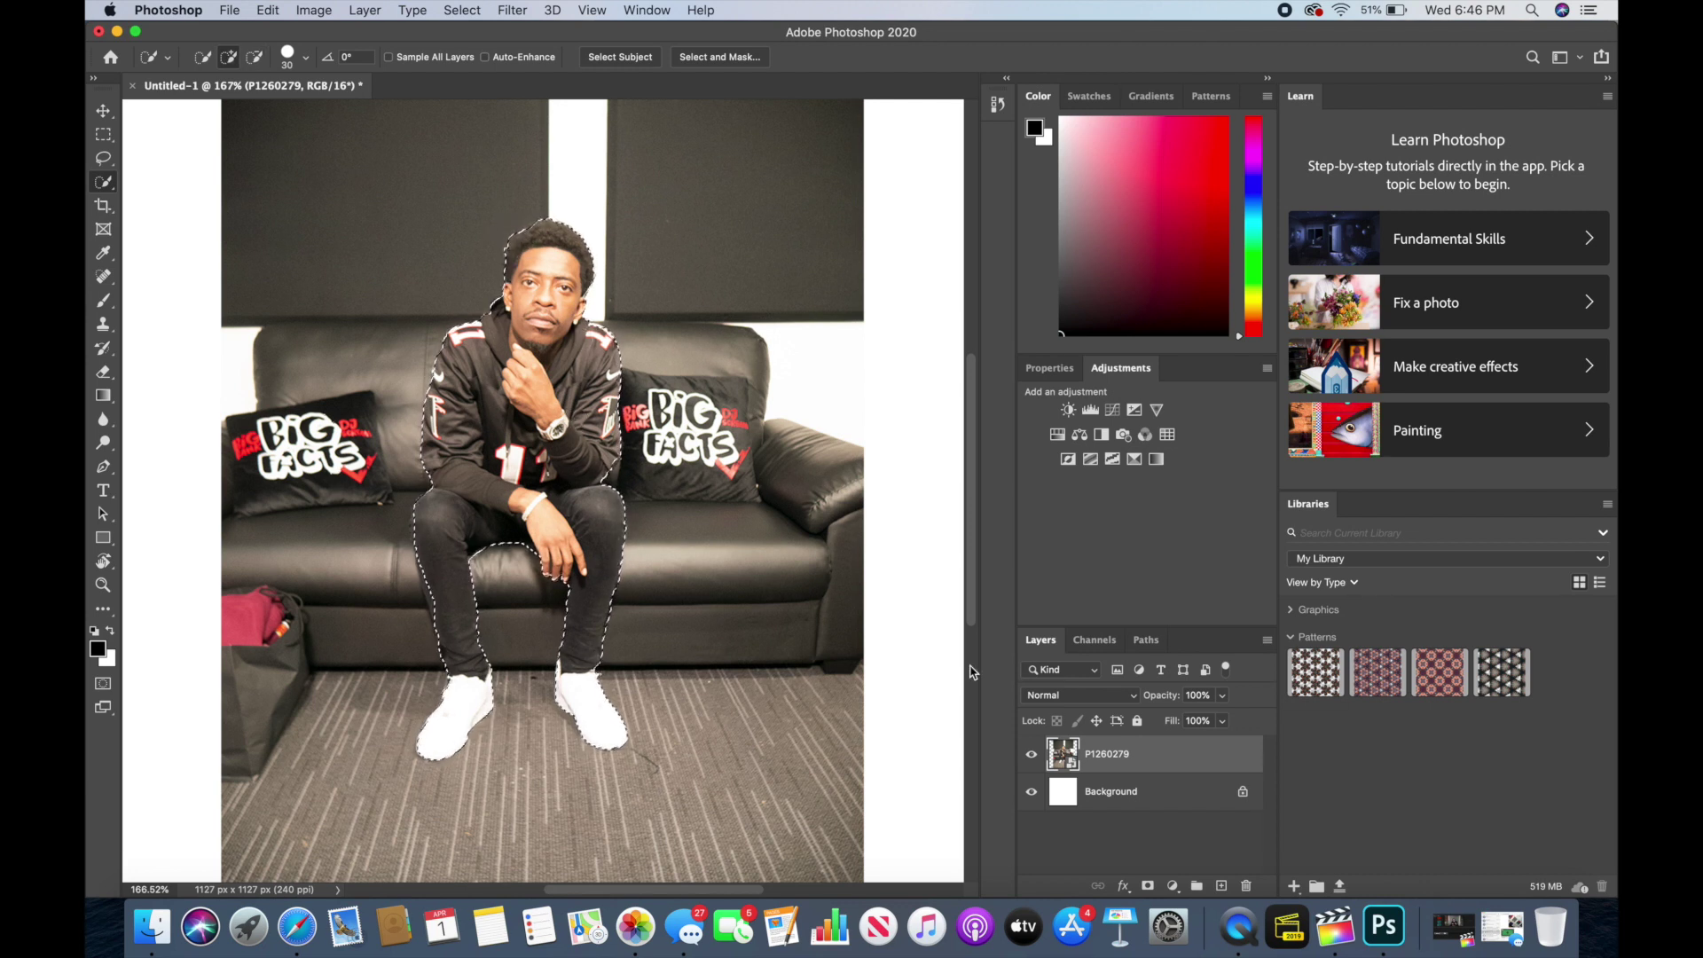
Try a layer mask on P1260279 to check the cutout for stray remnants, and undo the mask.
left_click(1148, 886)
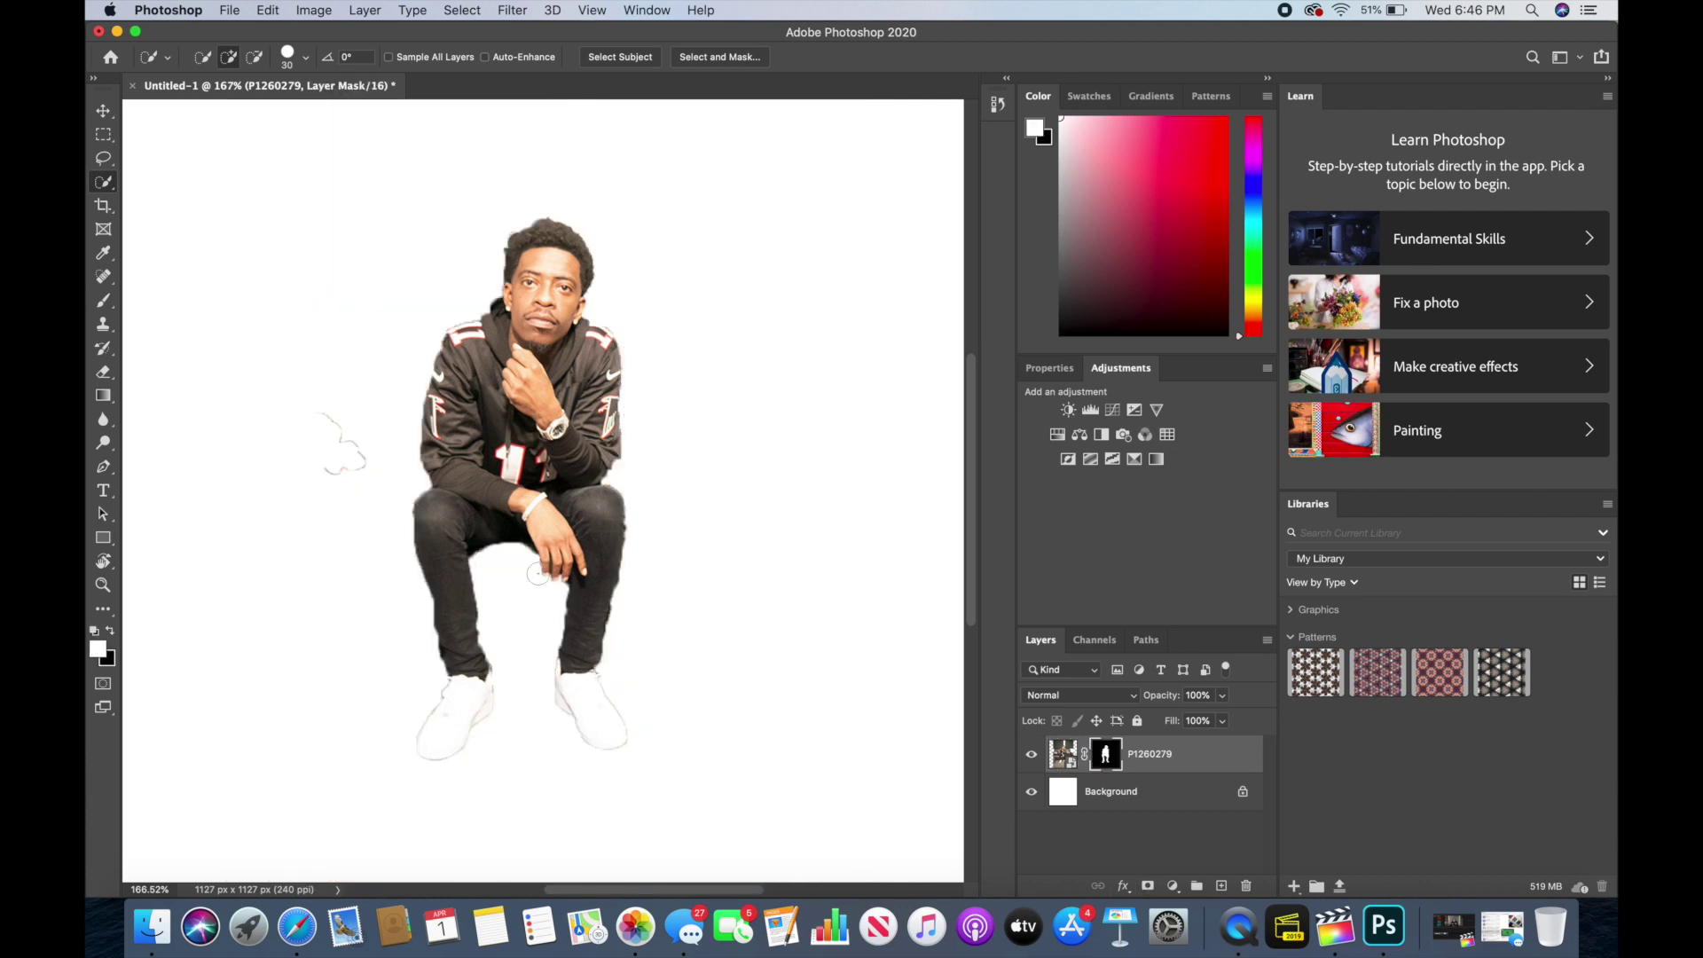
scroll(361, 596, "down", 3)
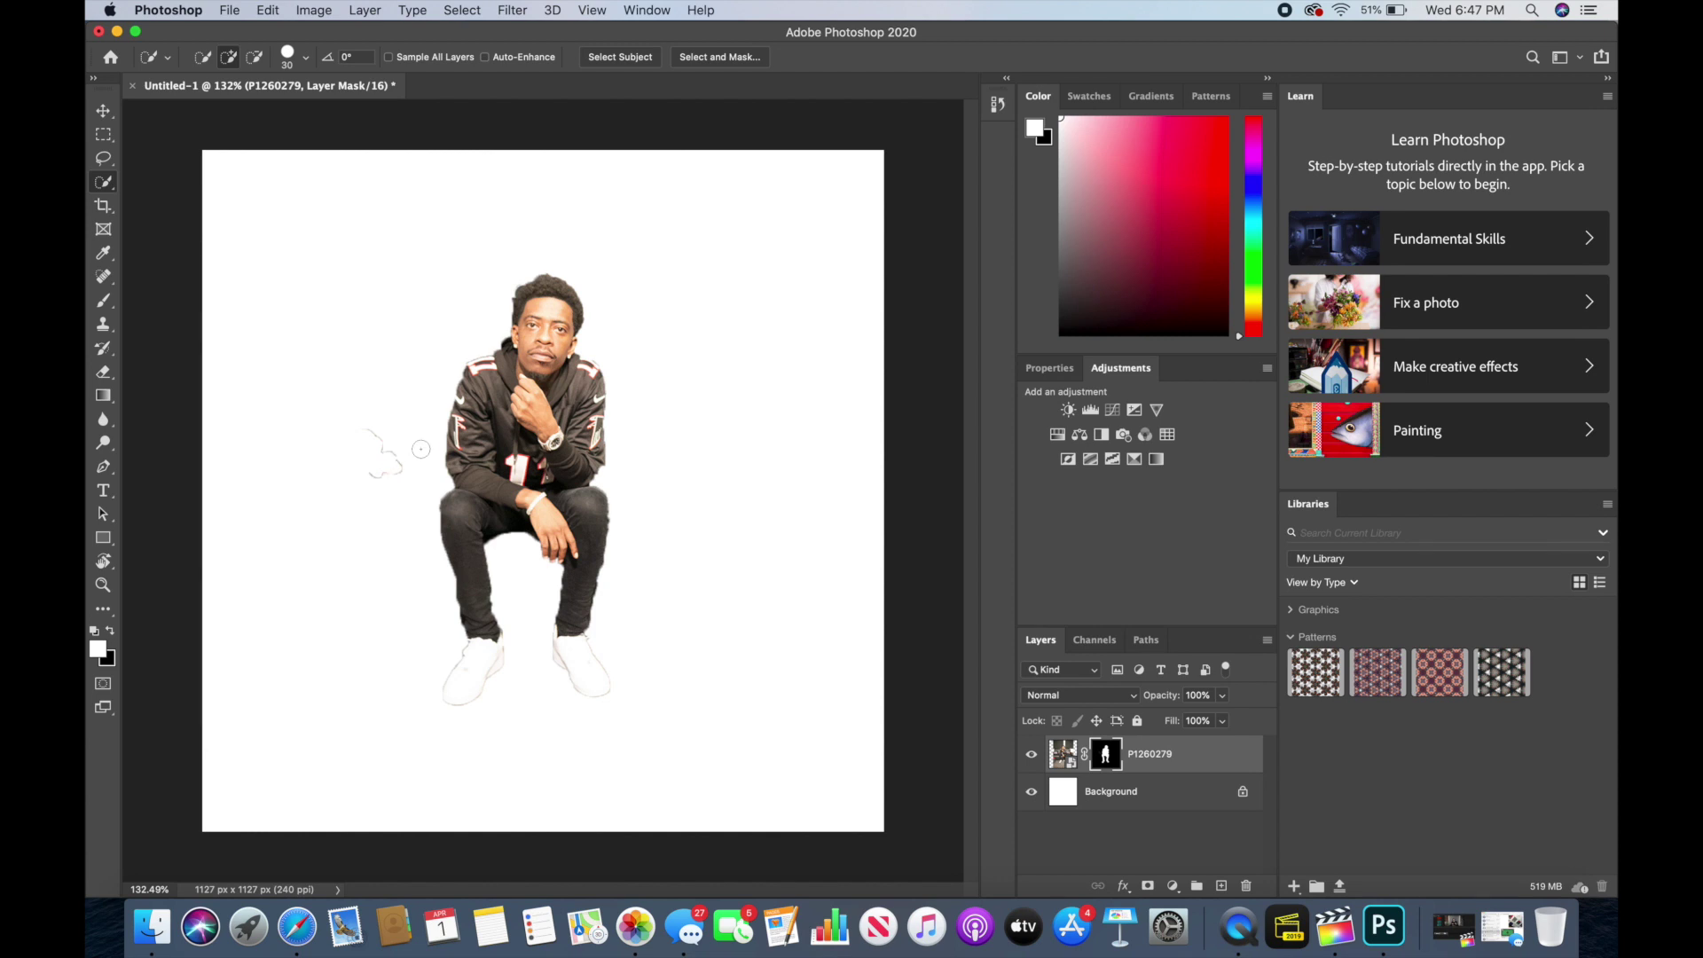
scroll(395, 457, "up", 2)
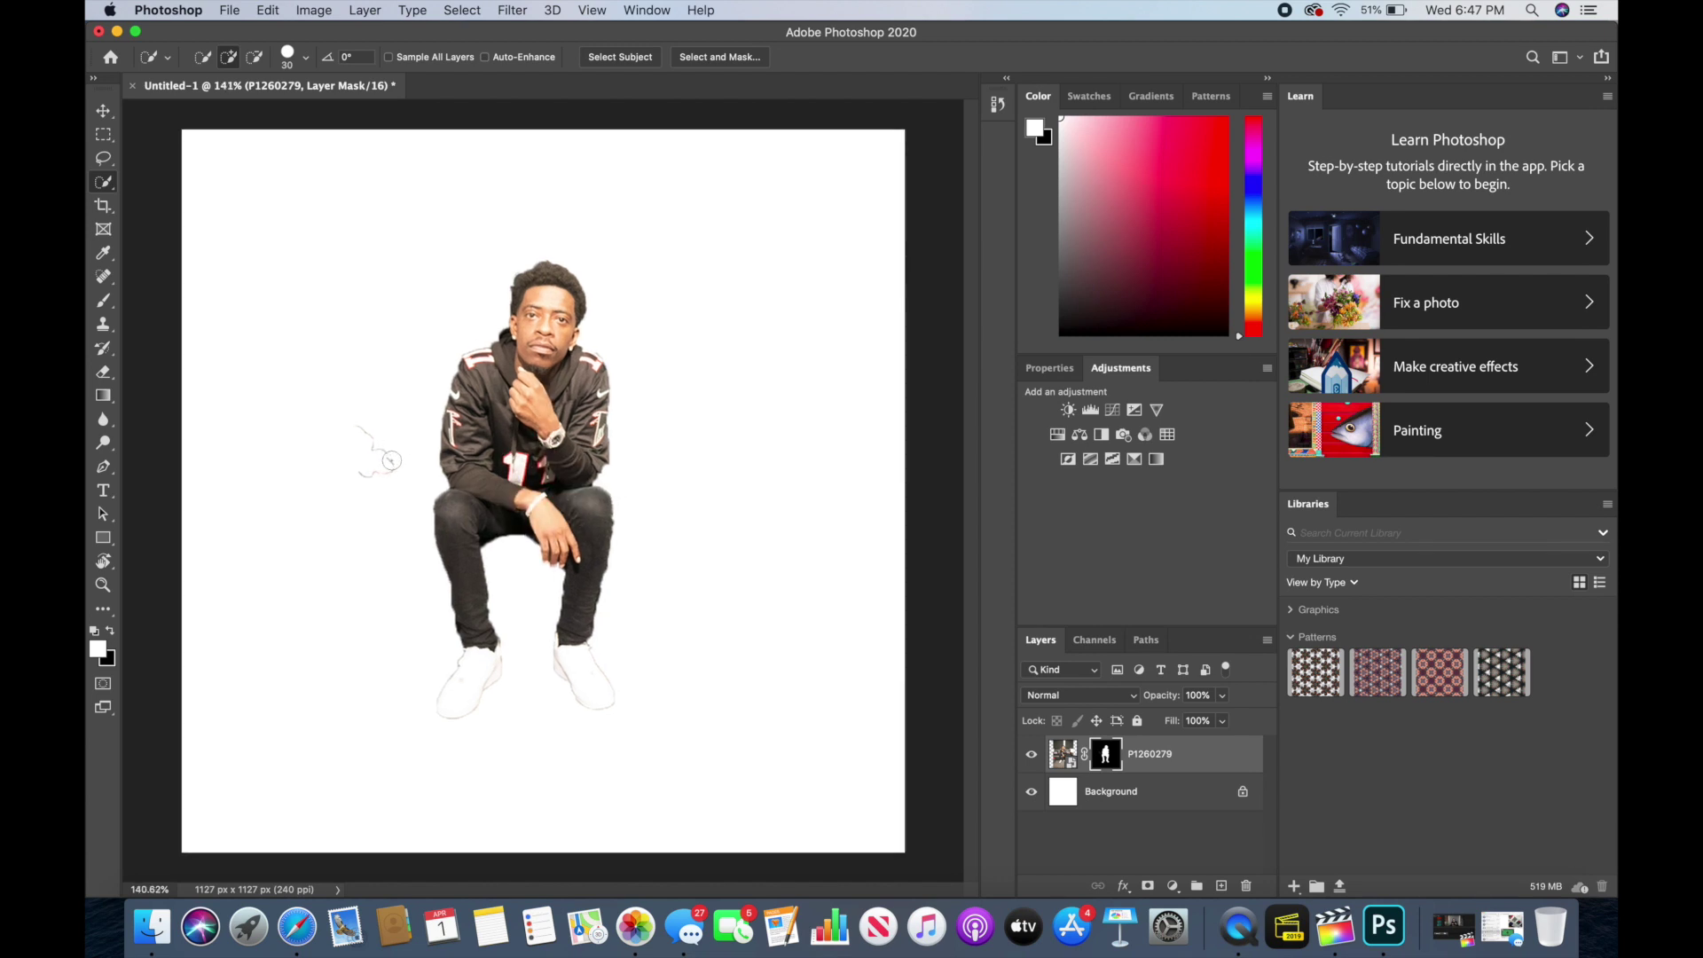
scroll(391, 460, "up", 2)
scroll(391, 460, "down", 4)
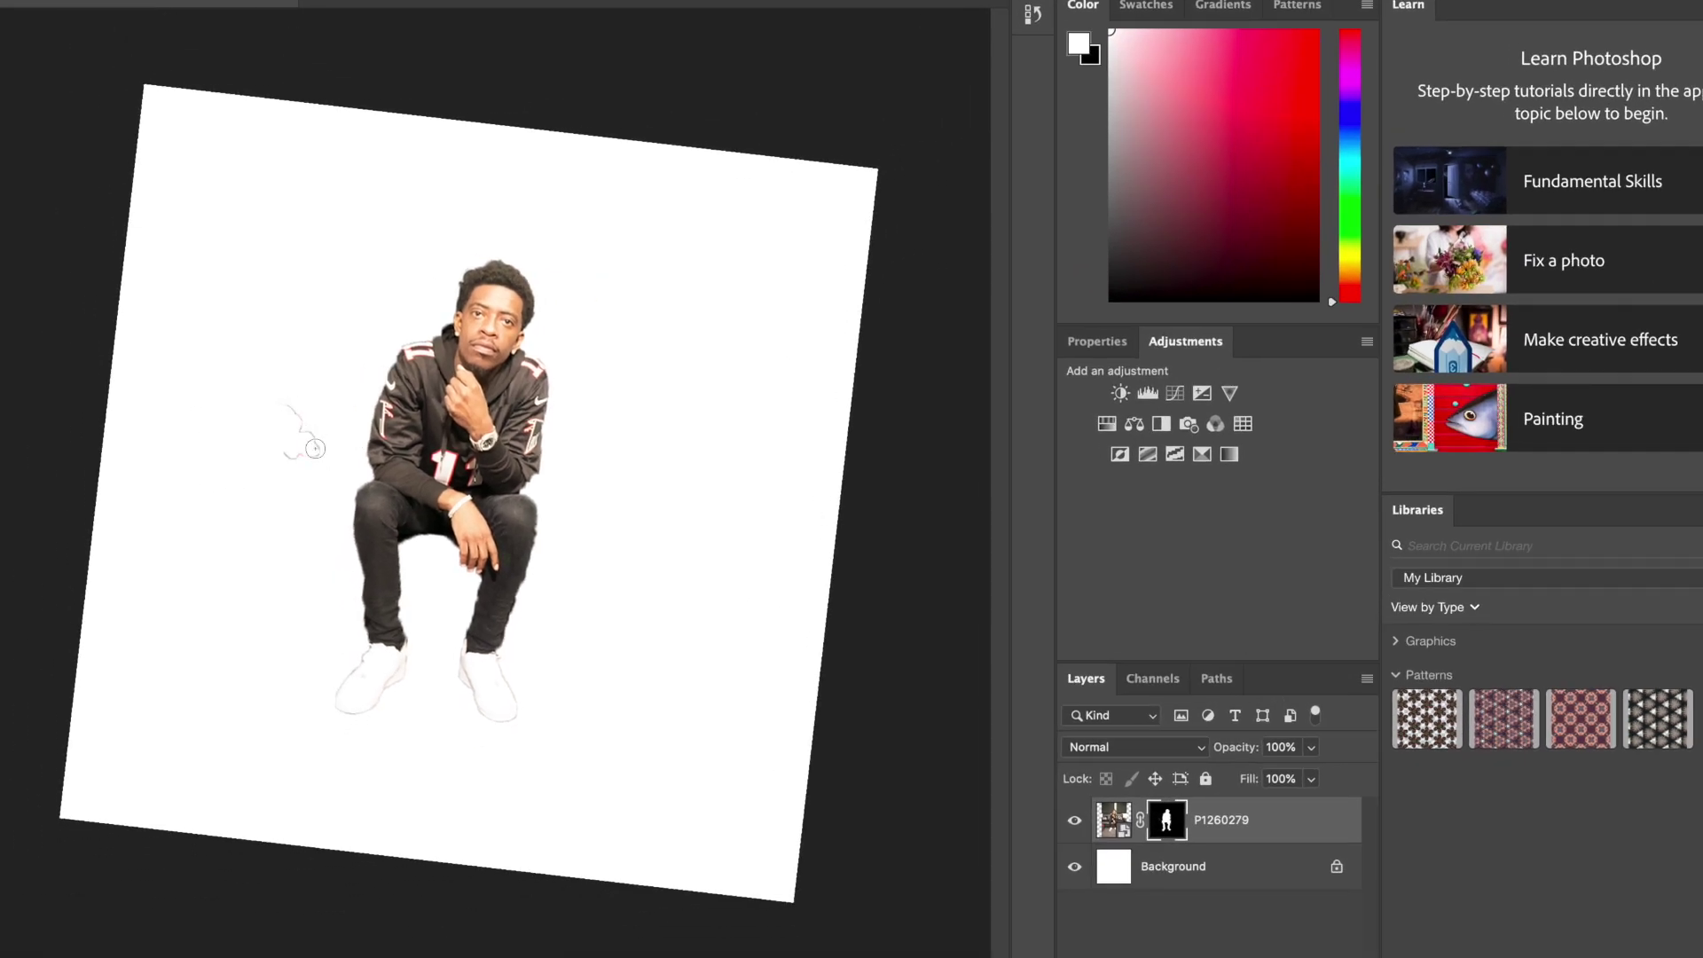
key("super+z")
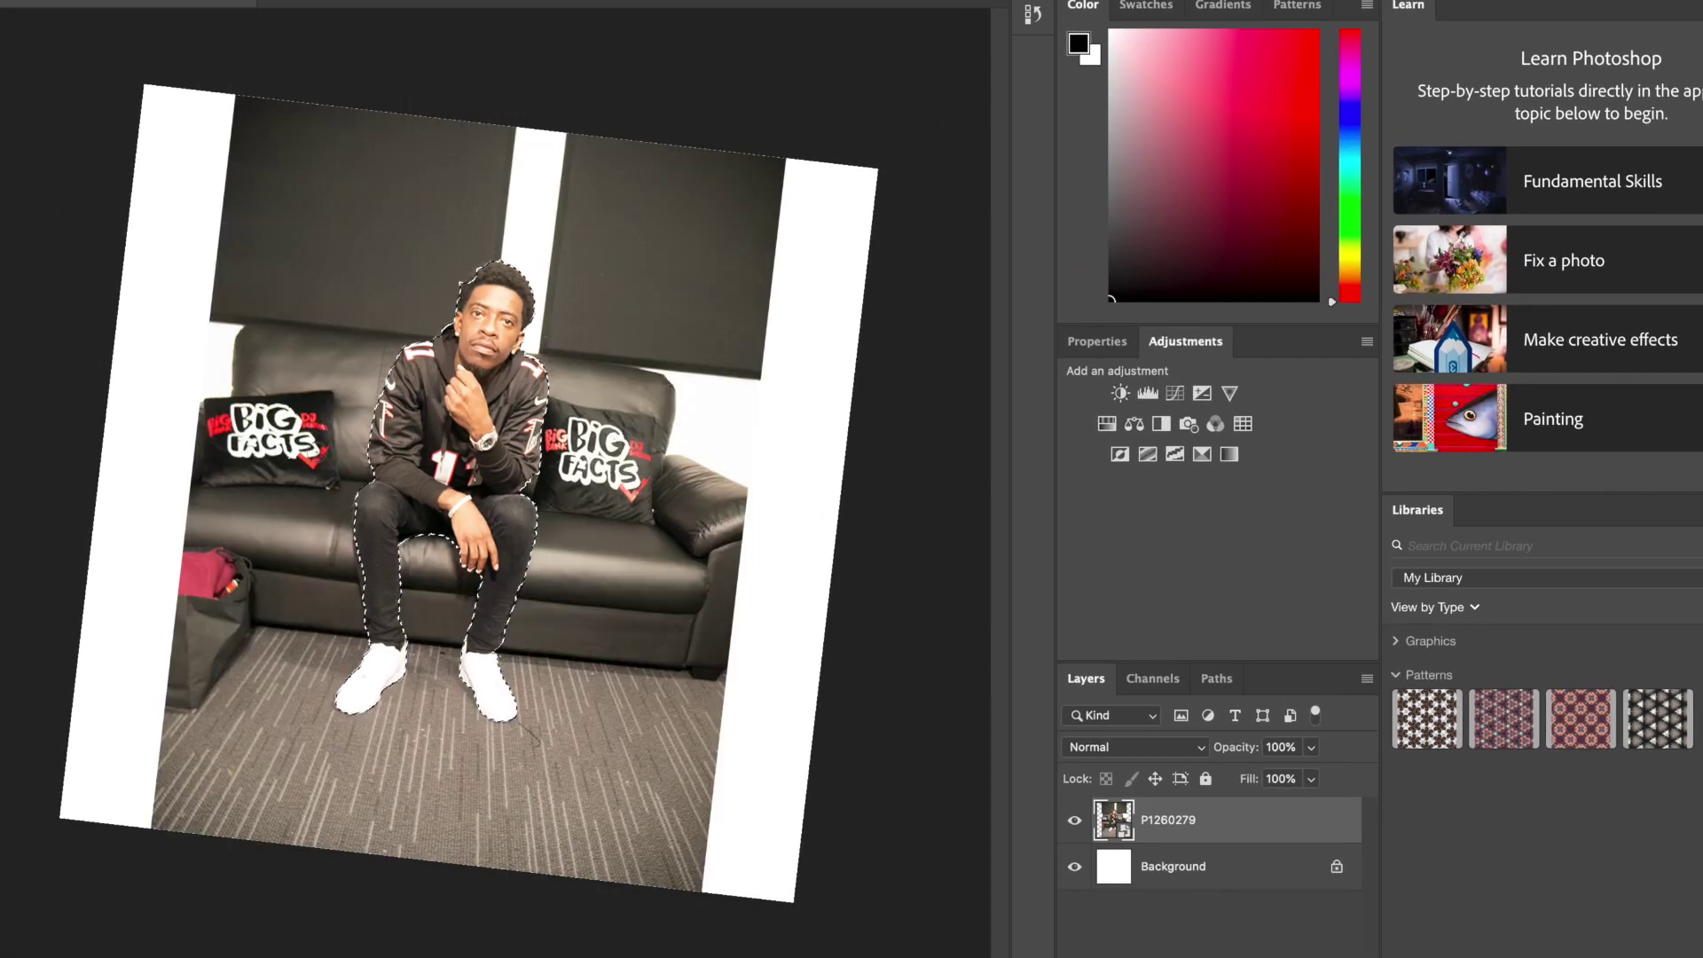
Clean the stray patch beside the man out of the selection and mask the P1260279 layer with it.
mouse_move(334, 416)
left_mouse_down()
mouse_move(354, 306)
mouse_move(334, 379)
left_mouse_up()
key("super+z")
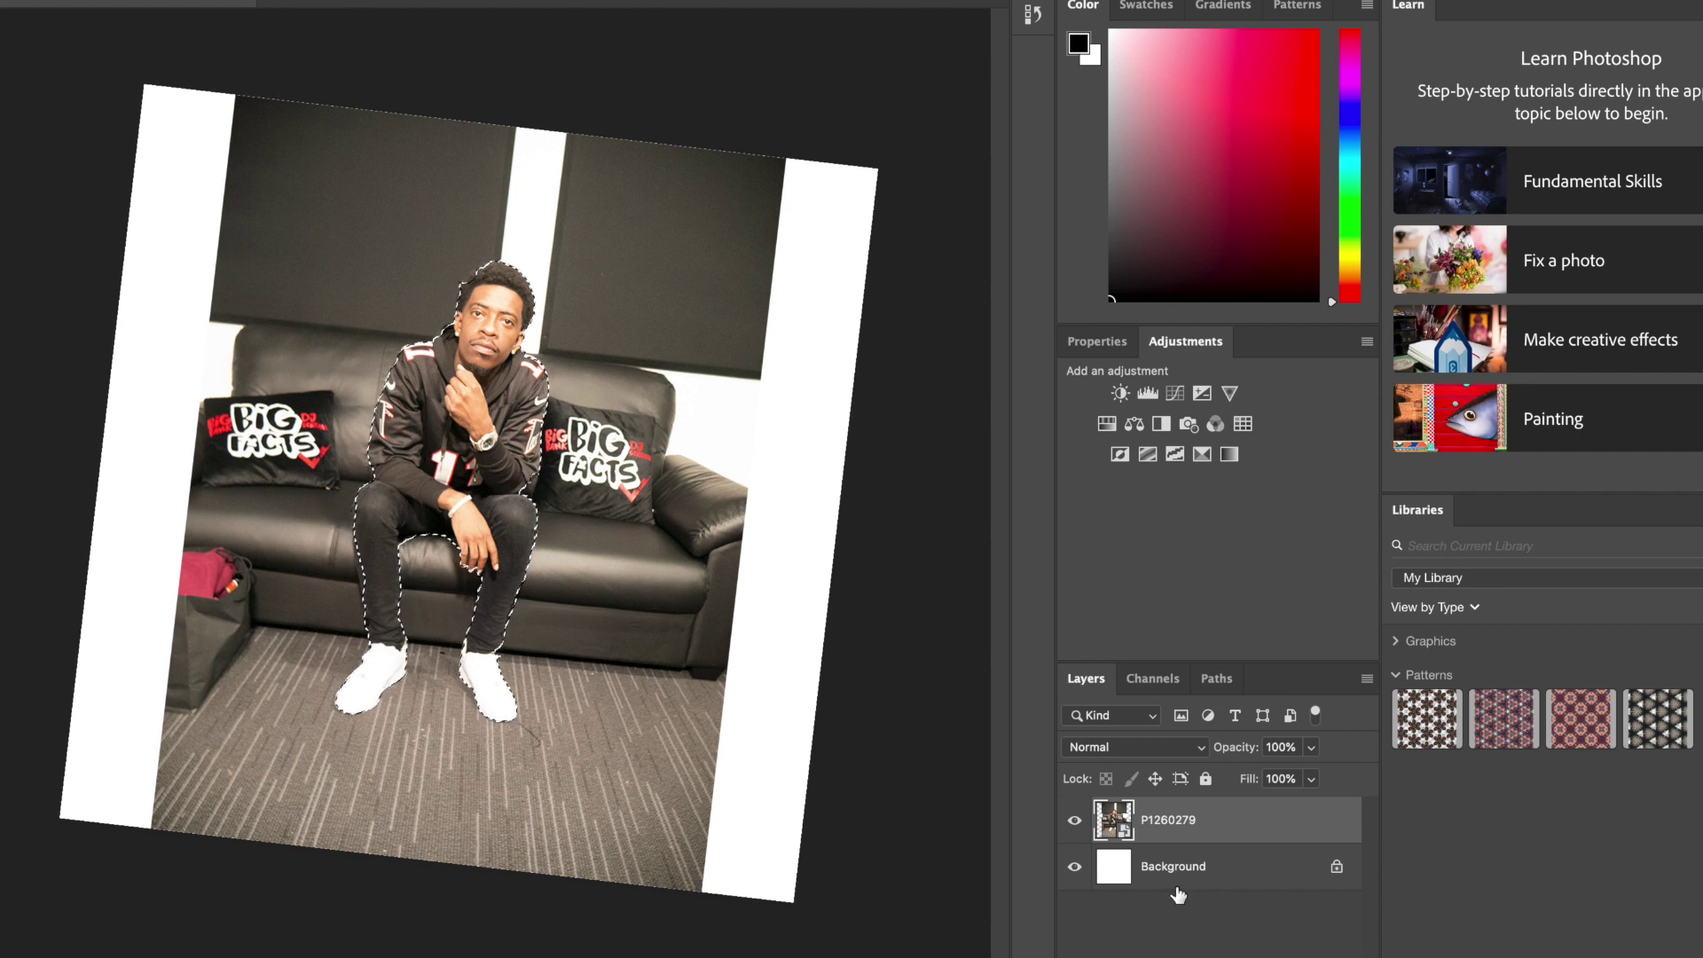
left_click(1190, 957)
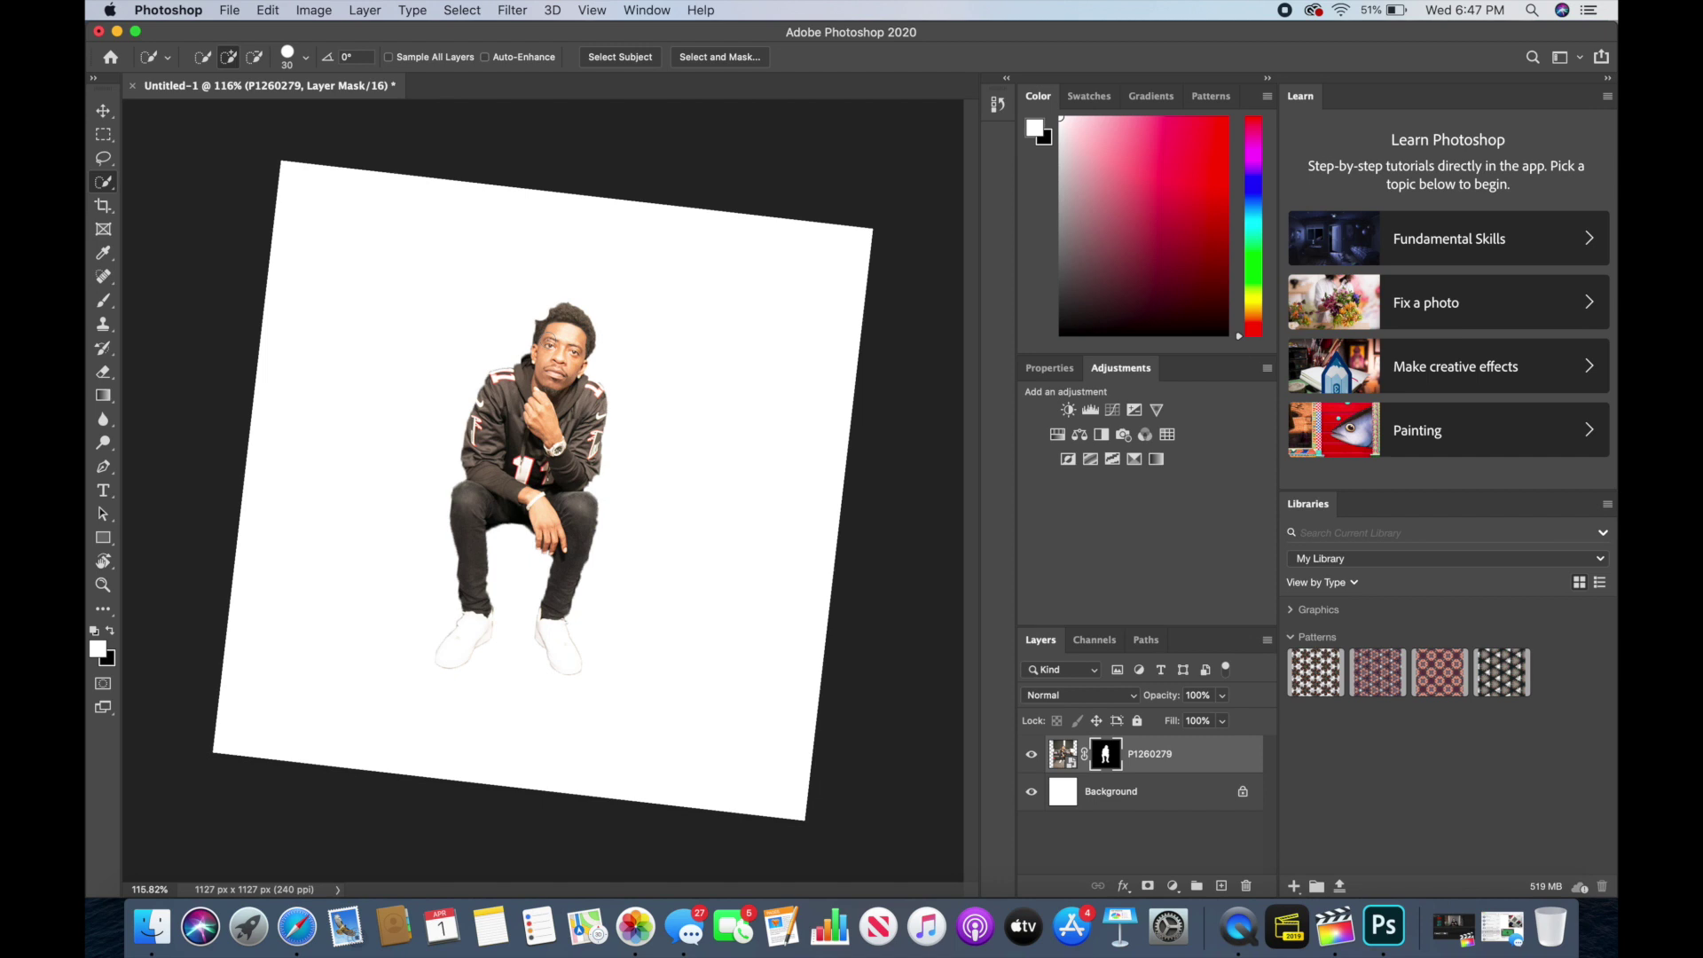
Feather the P1260279 layer mask by 7.1 px.
left_click(1049, 368)
left_click_drag(1034, 556, 1103, 554)
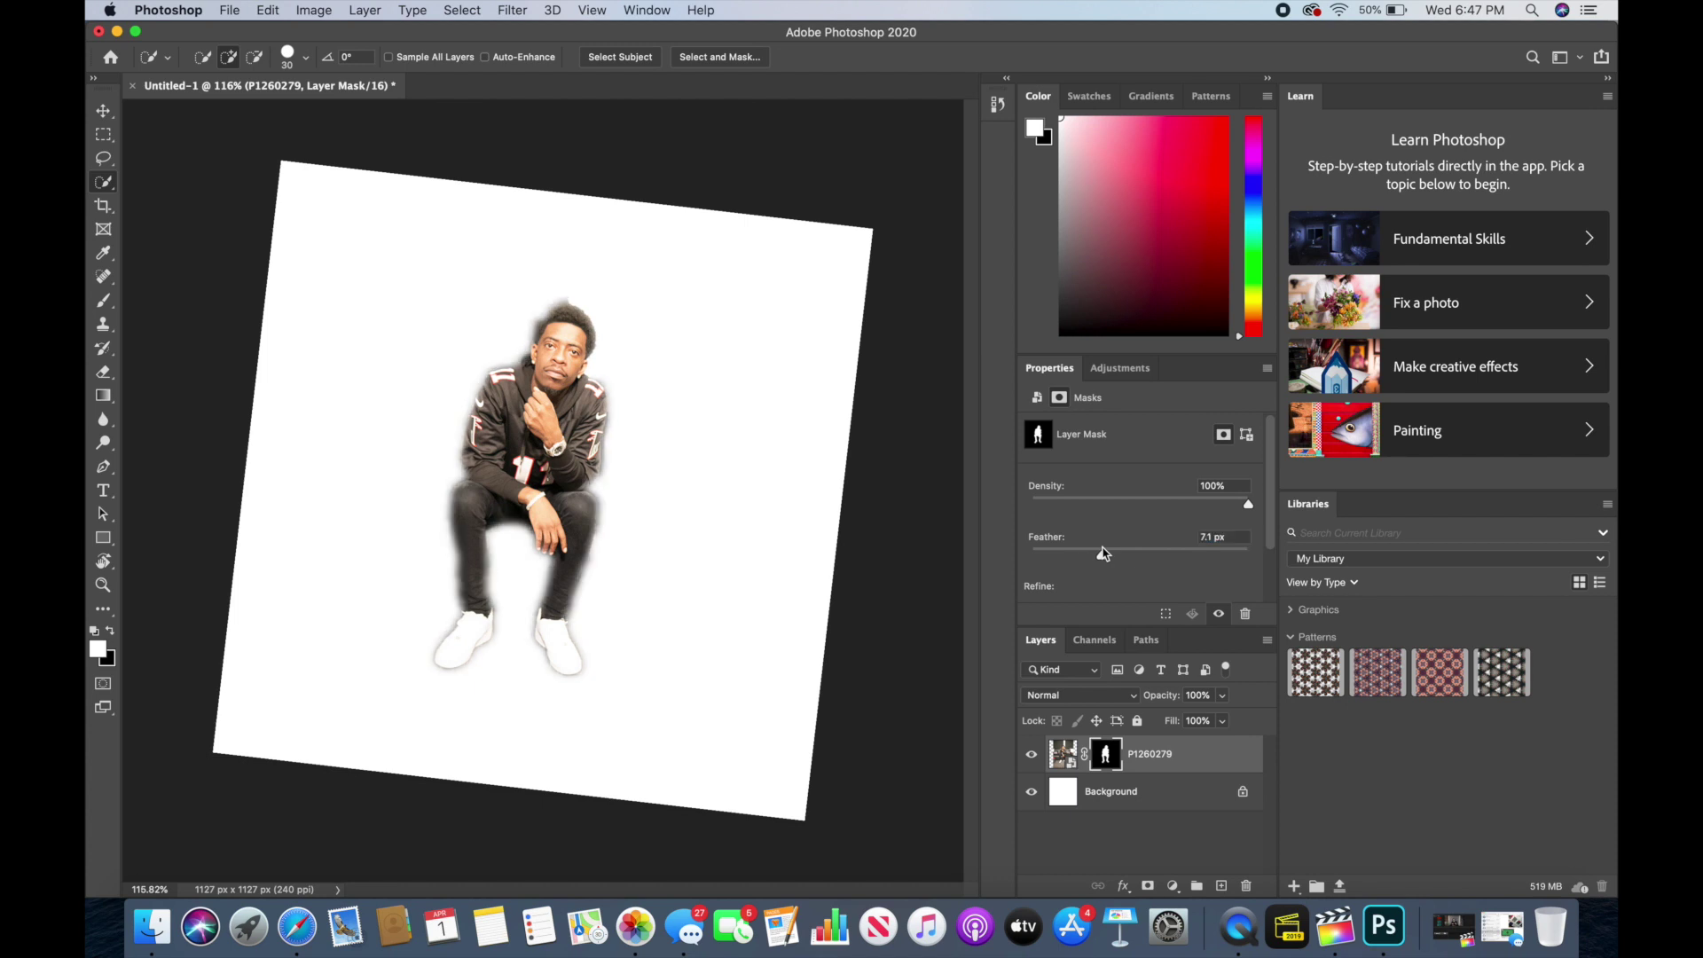